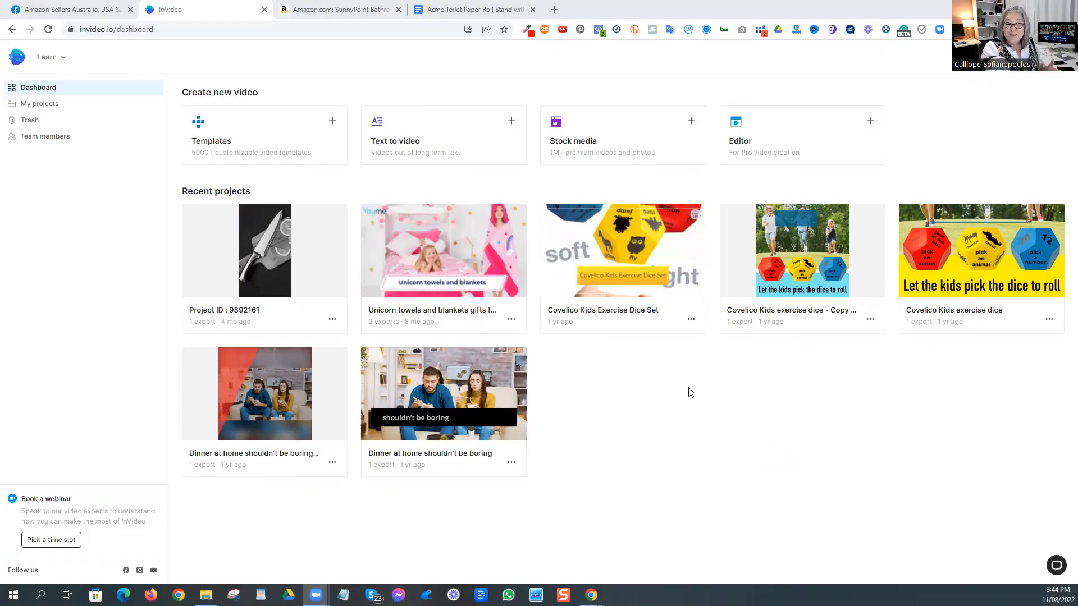
Step: Review the SunnyPoint toilet paper stand listing on Amazon and the Acme Toilet Paper Roll Stand script in Google Docs
click(358, 12)
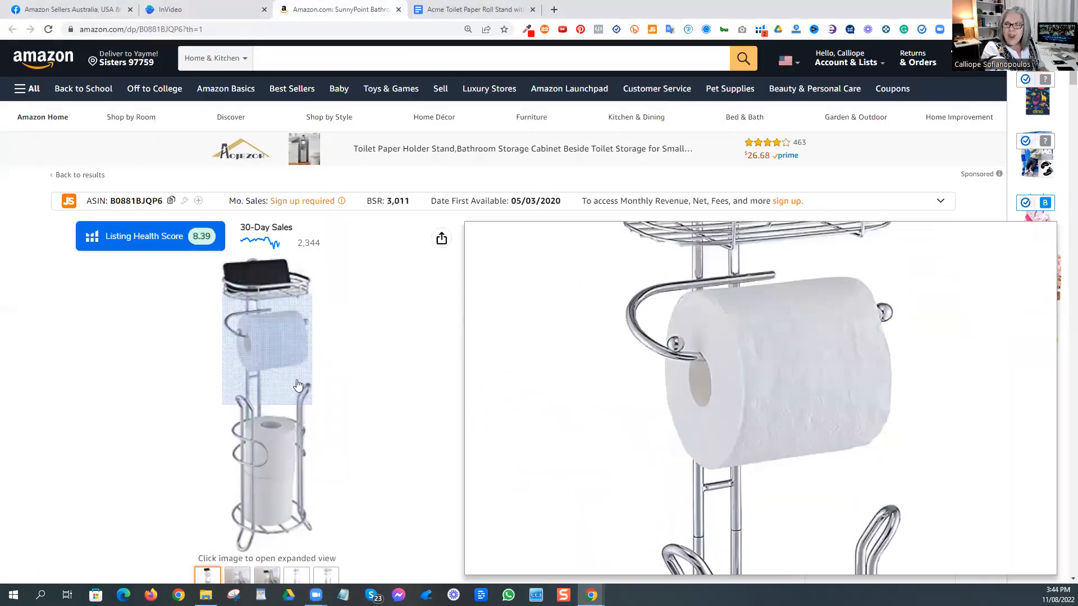
click(434, 8)
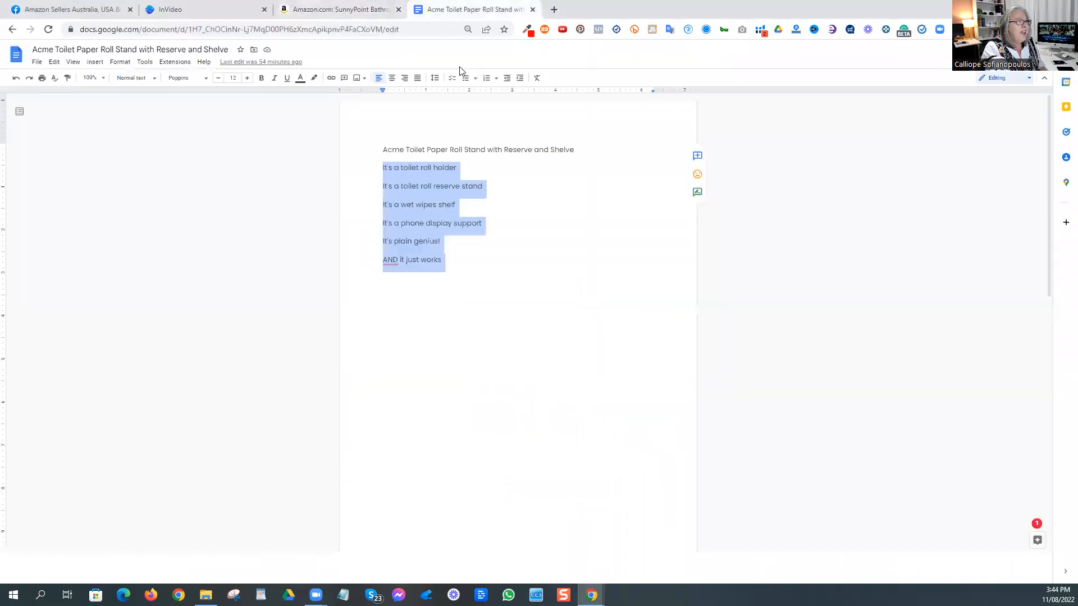
click(515, 220)
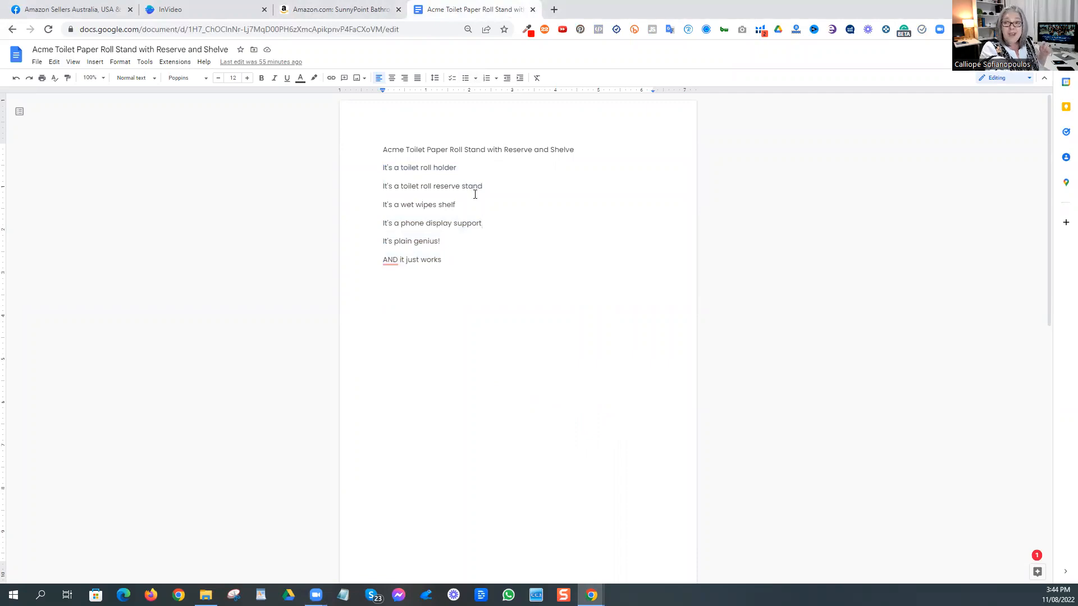
Step: Switch to InVideo and start a text-to-video project from the Fun Party Promo template in Landscape (16:9)
click(205, 10)
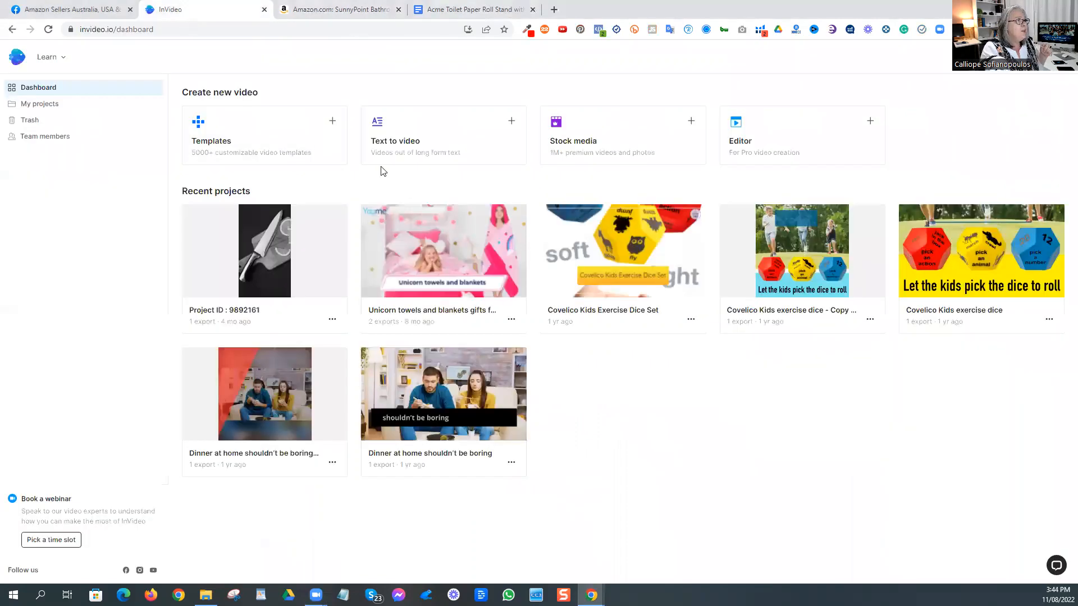
click(424, 142)
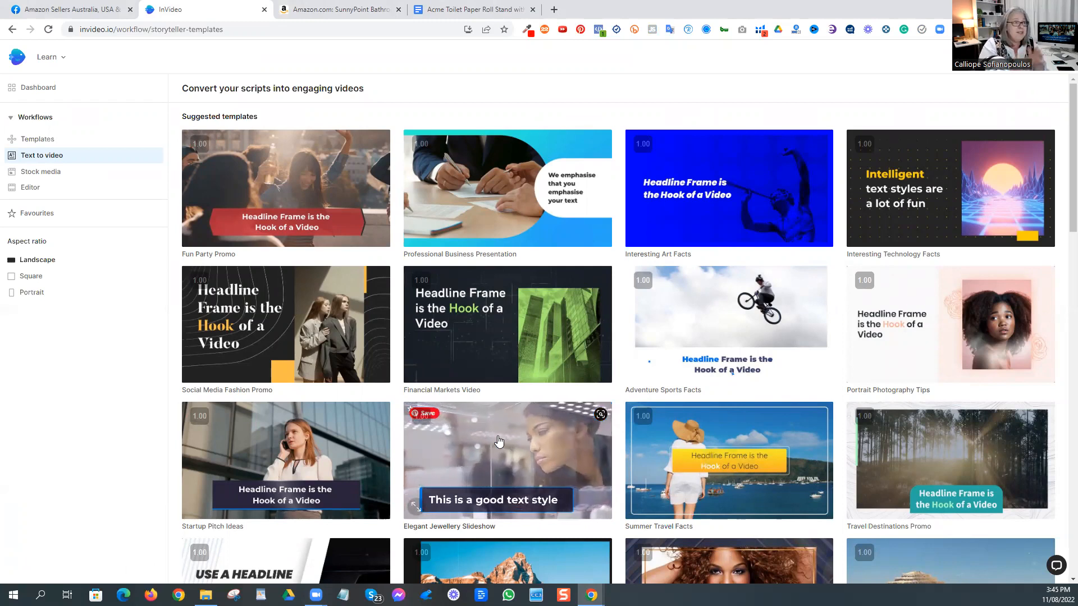
mouse_move(286, 199)
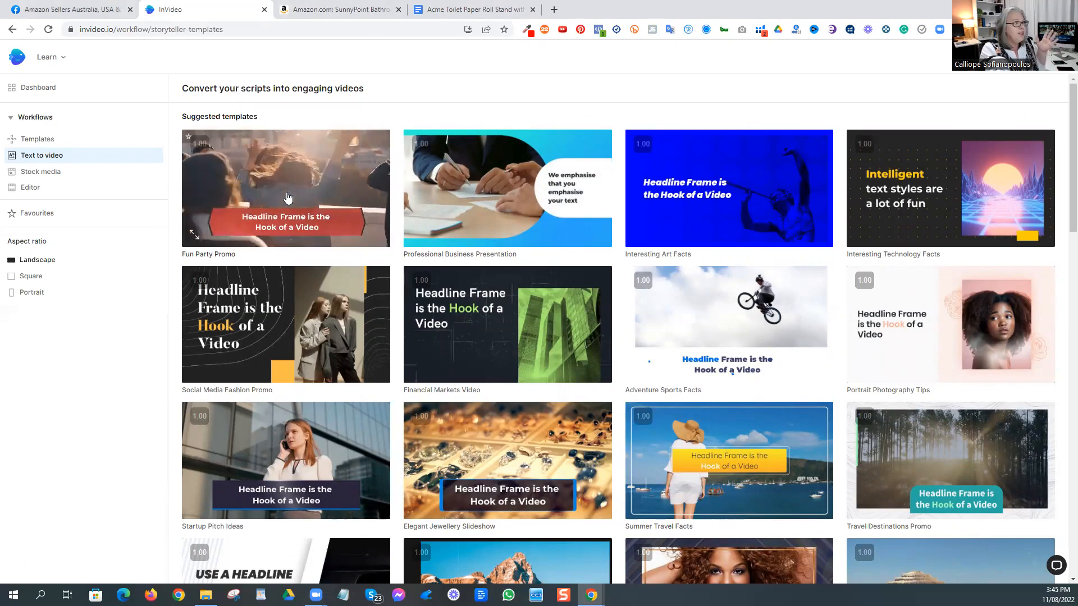
click(287, 199)
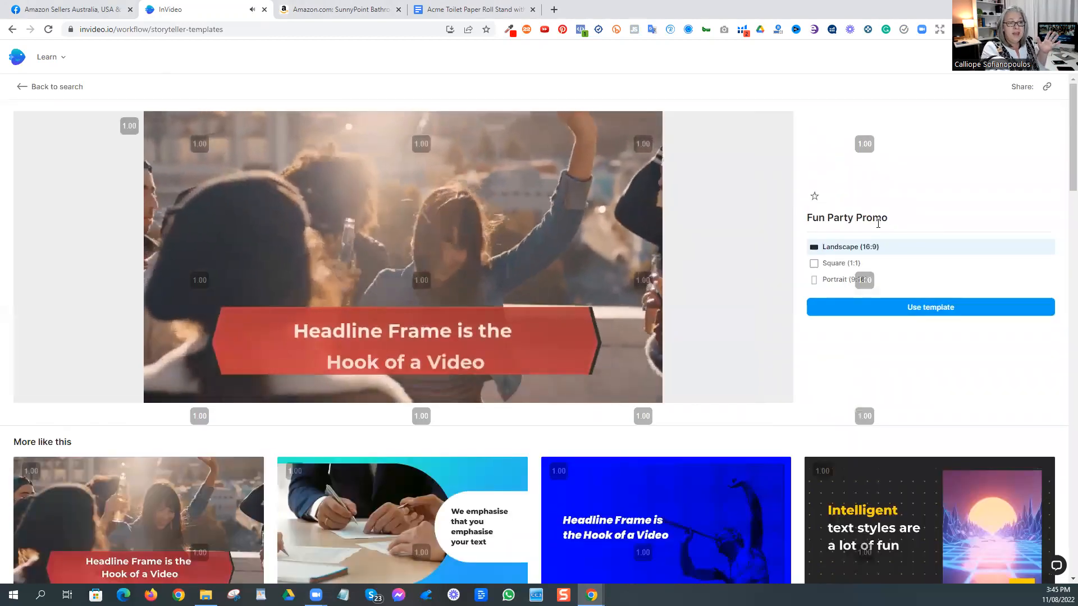
click(931, 310)
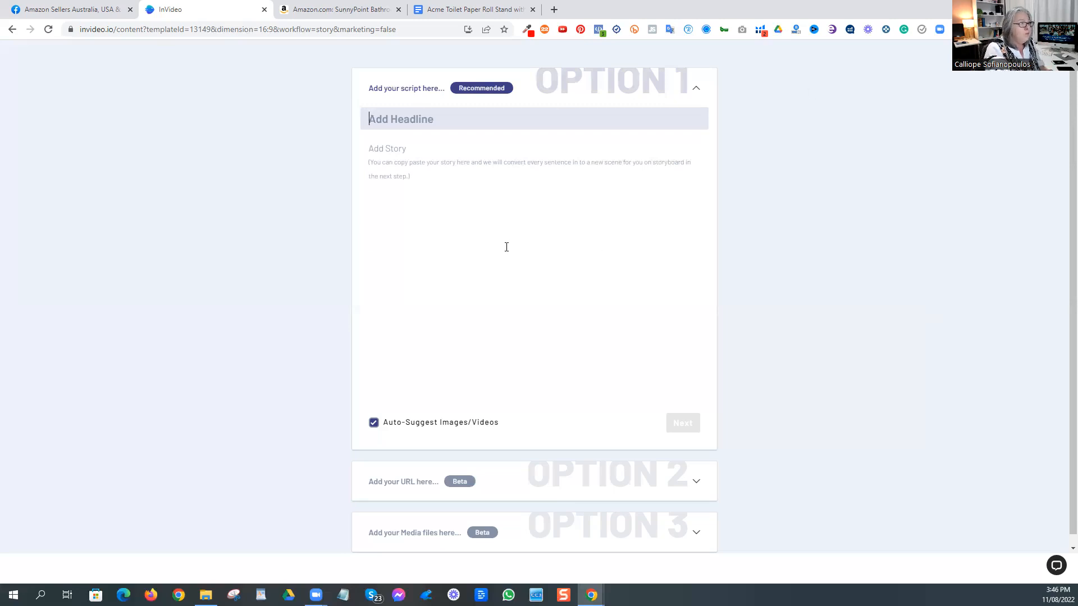
Step: Copy the title "Acme Toilet Paper Roll Stand with Reserve and Shelve" from the Google Docs script into the InVideo headline
click(402, 5)
click(433, 11)
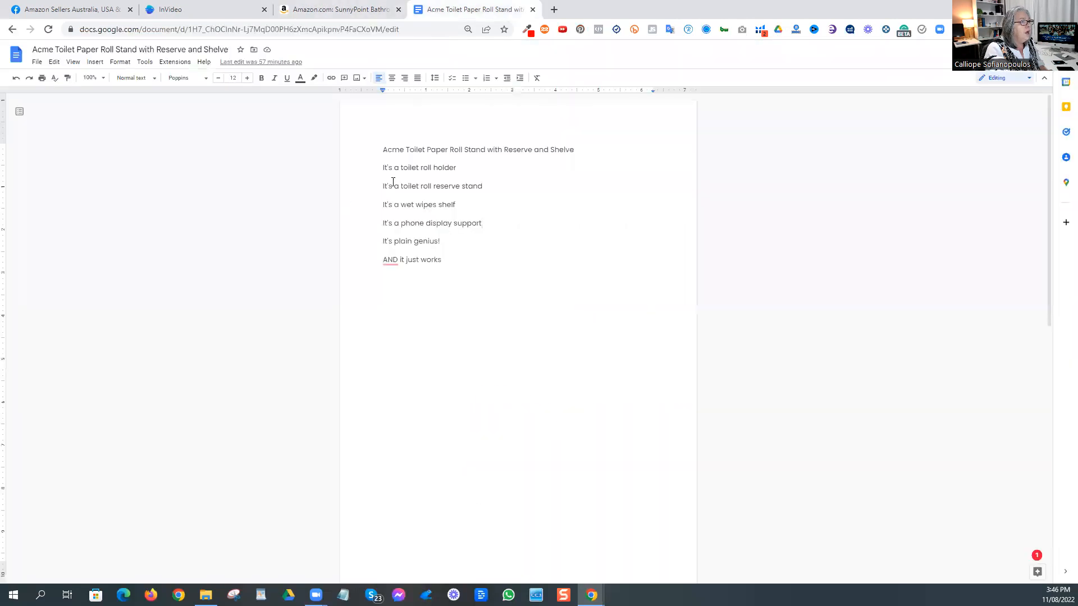
triple_click(413, 150)
right_click(419, 149)
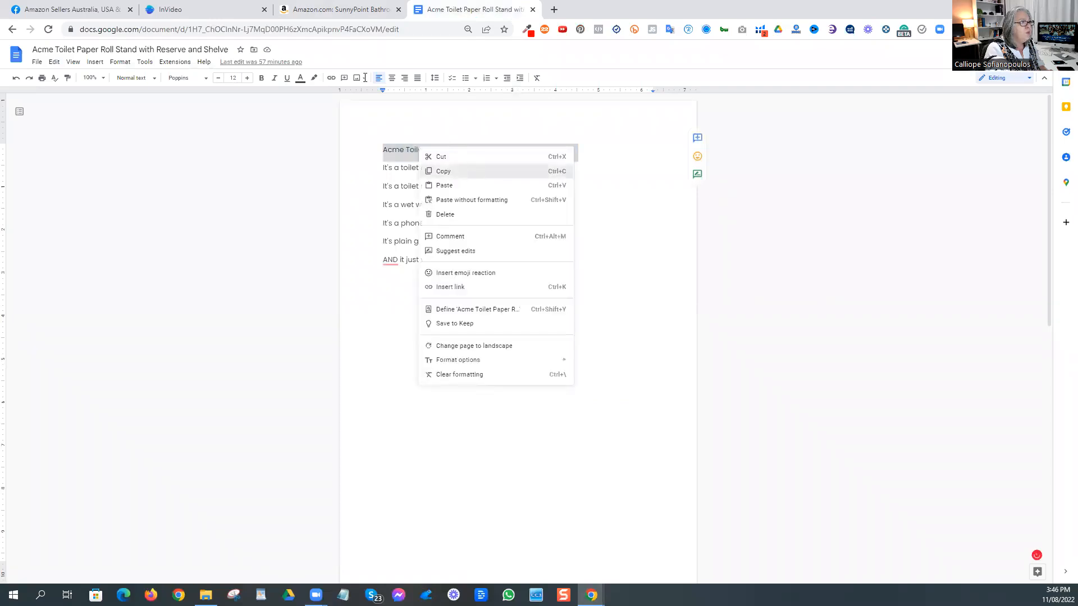
click(444, 171)
click(202, 11)
right_click(393, 125)
click(437, 210)
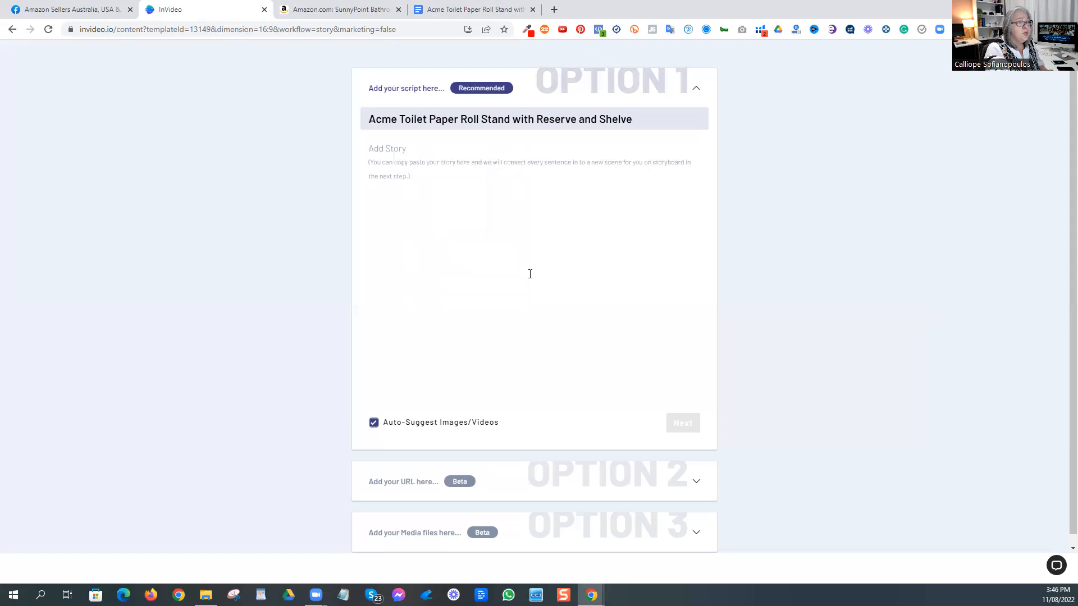
Step: Copy the script lines from "It's a toilet roll holder" to "AND it just works" into the InVideo story and generate the storyboard
click(418, 9)
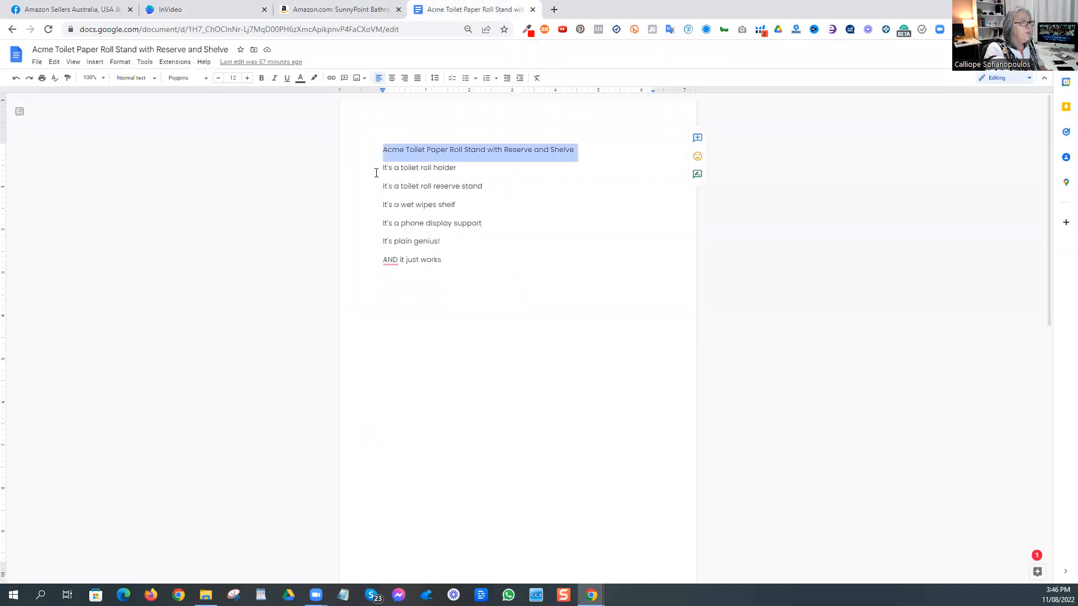
key(Right)
drag(384, 168, 463, 267)
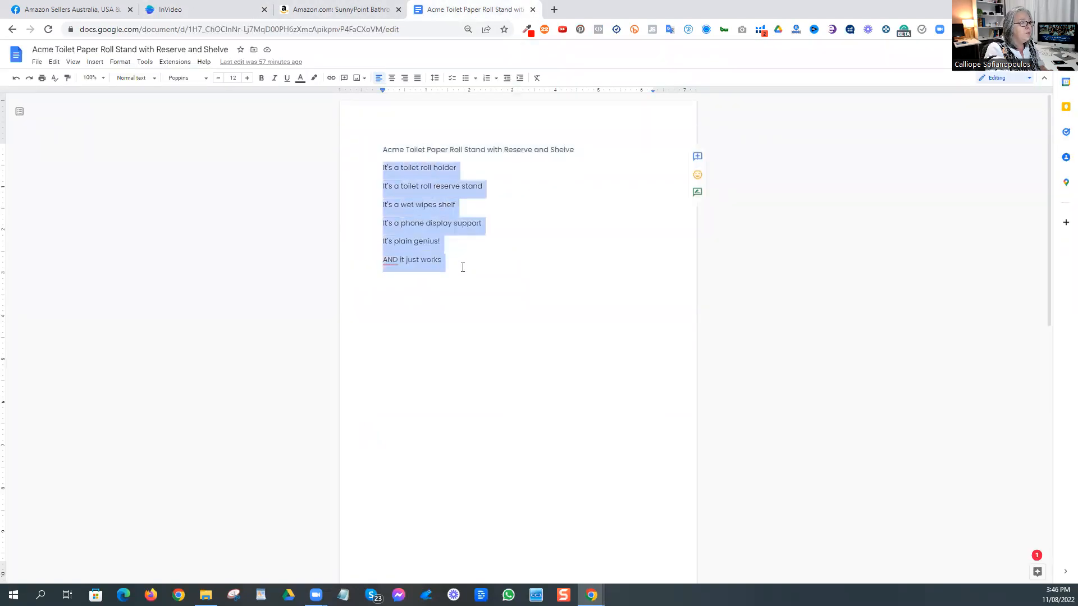
right_click(418, 225)
click(447, 247)
click(214, 4)
right_click(426, 160)
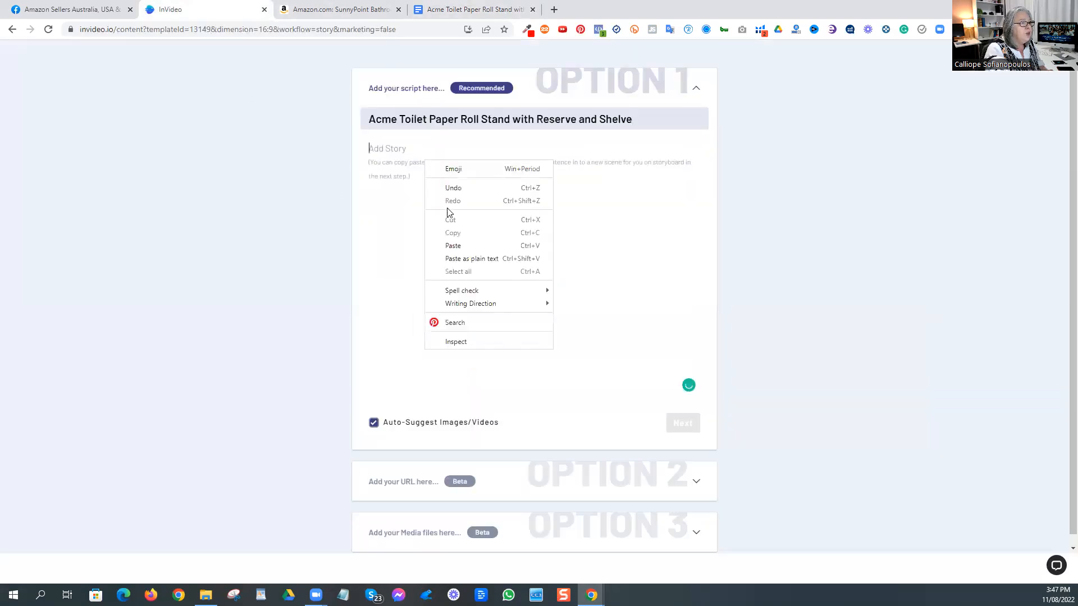
click(461, 247)
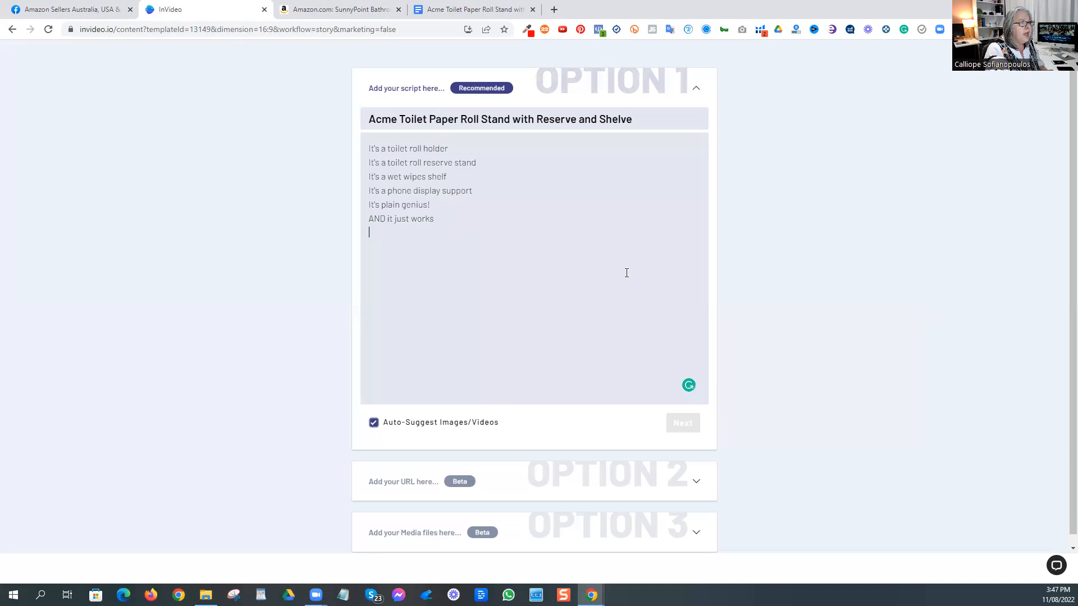
click(680, 427)
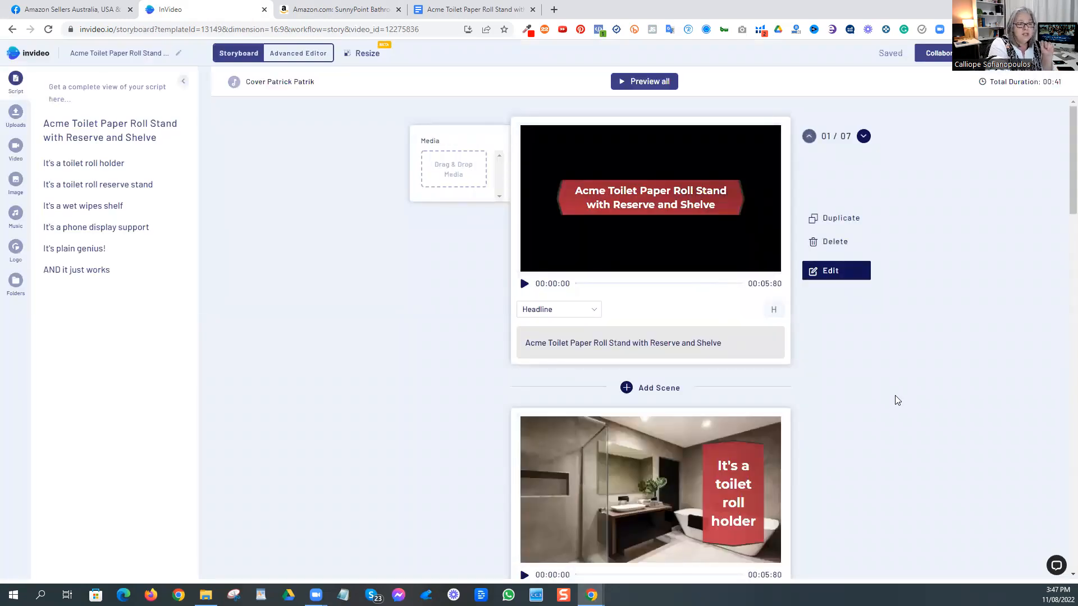
Step: Review the auto-suggested media and captions of all the storyboard scenes, from the headline to "AND it just works"
scroll(896, 399, down, 2)
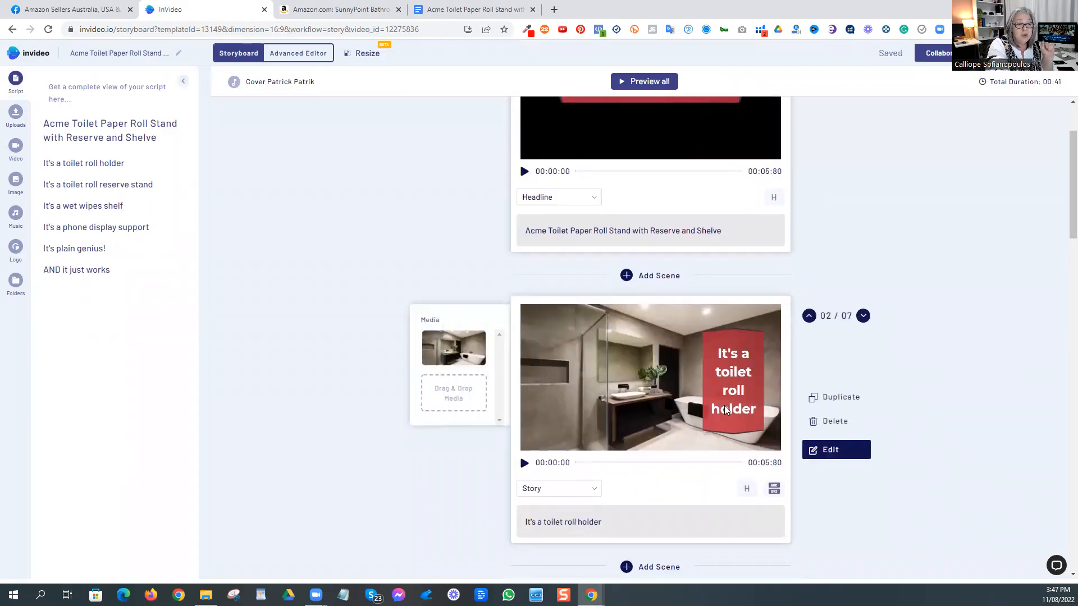
scroll(707, 364, up, 2)
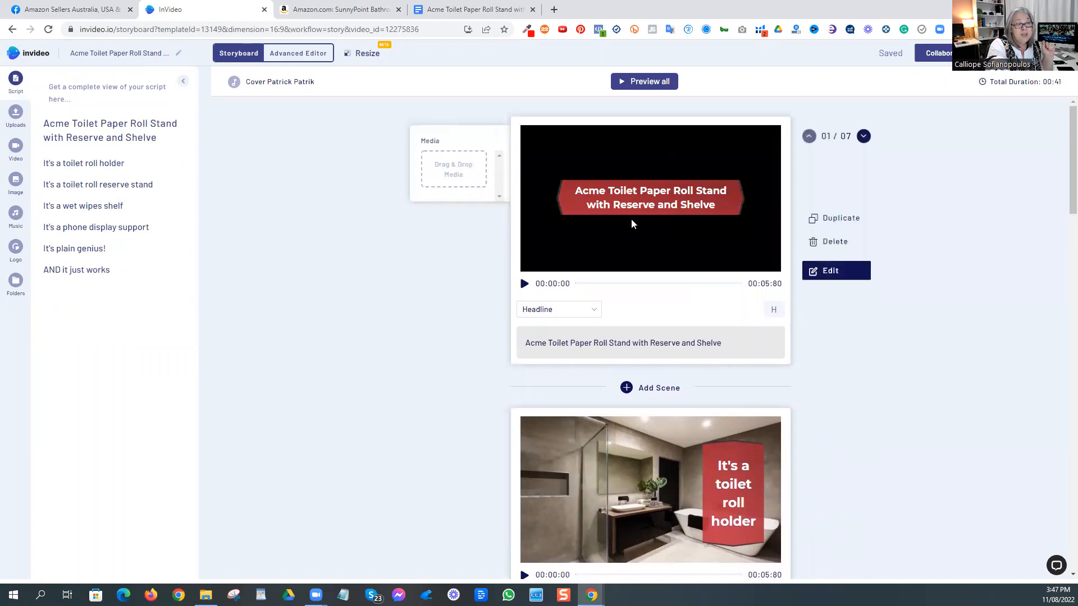
scroll(999, 413, down, 8)
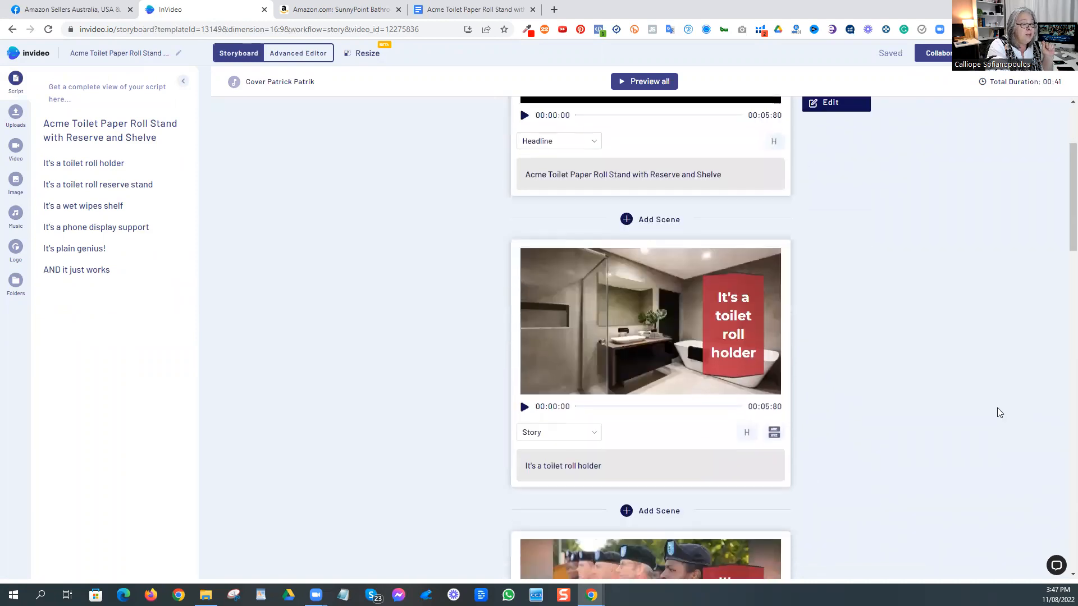
scroll(997, 407, down, 11)
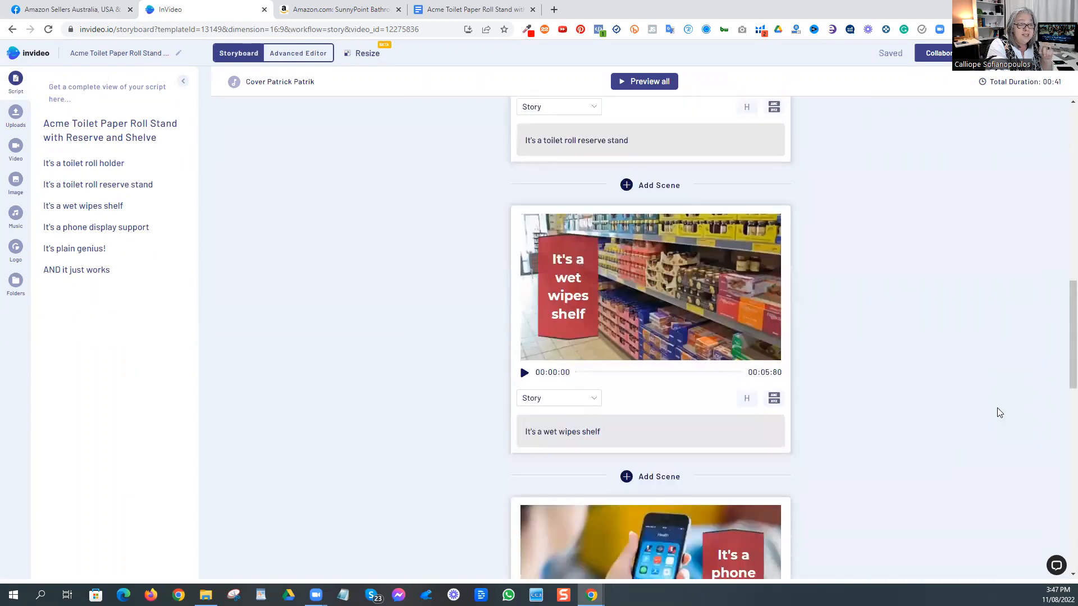
scroll(996, 413, down, 5)
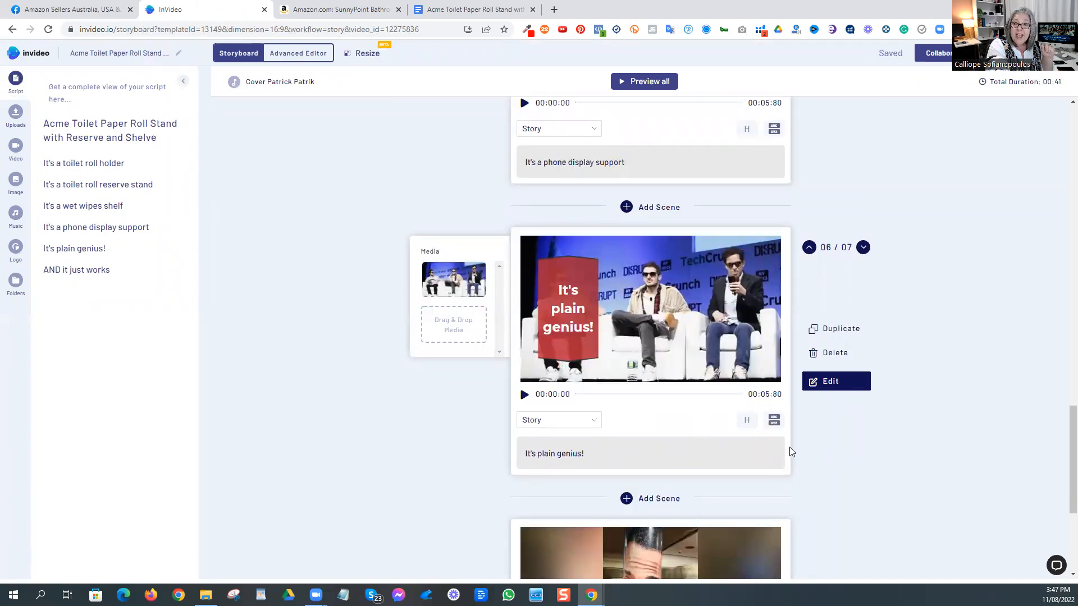
scroll(789, 449, down, 4)
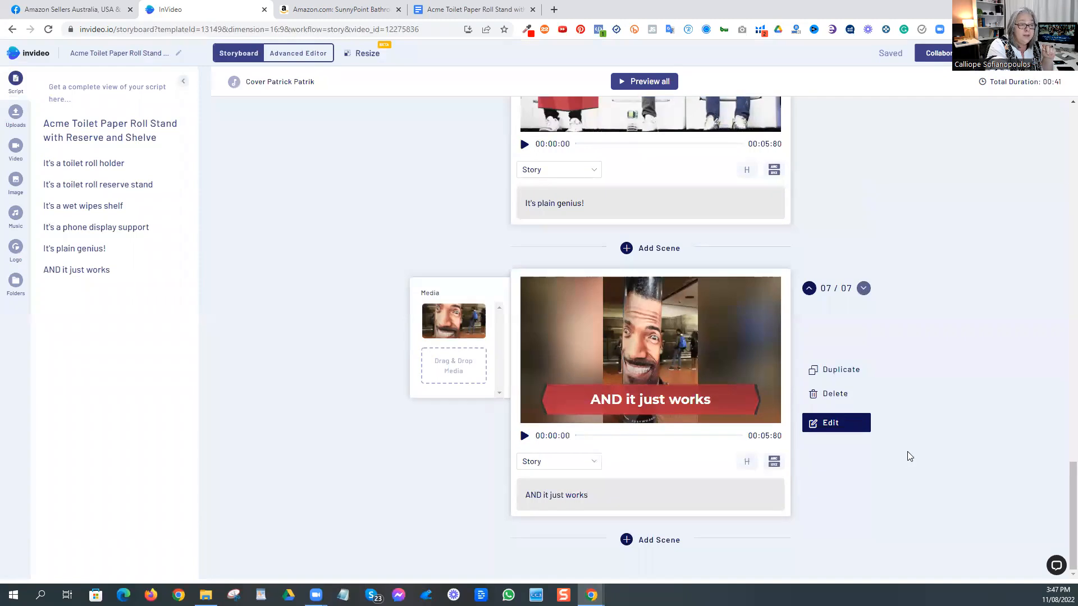
scroll(905, 450, up, 3)
scroll(901, 446, up, 8)
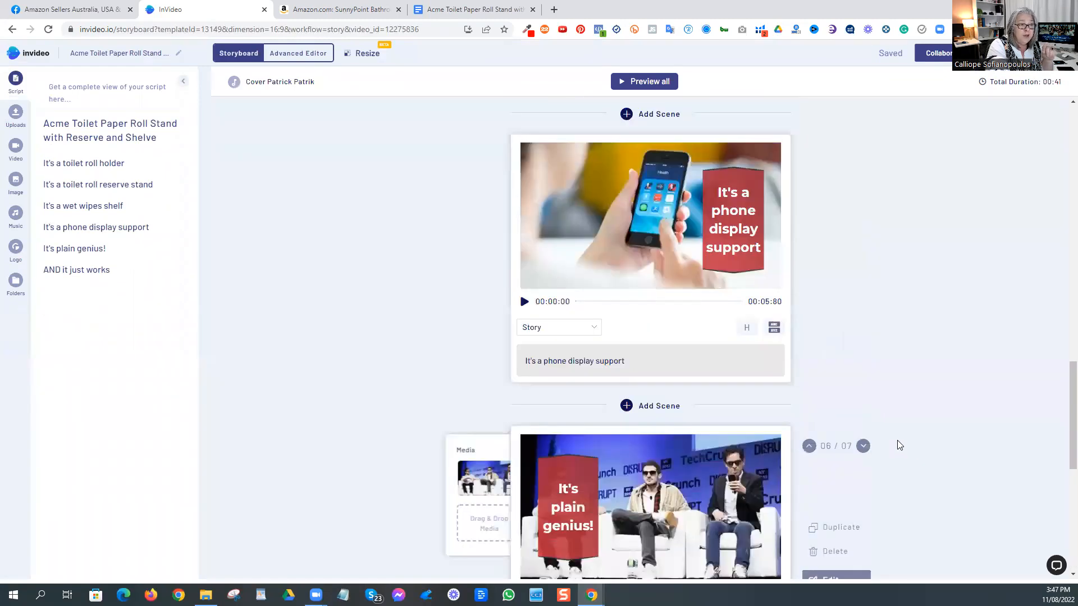
scroll(898, 445, up, 9)
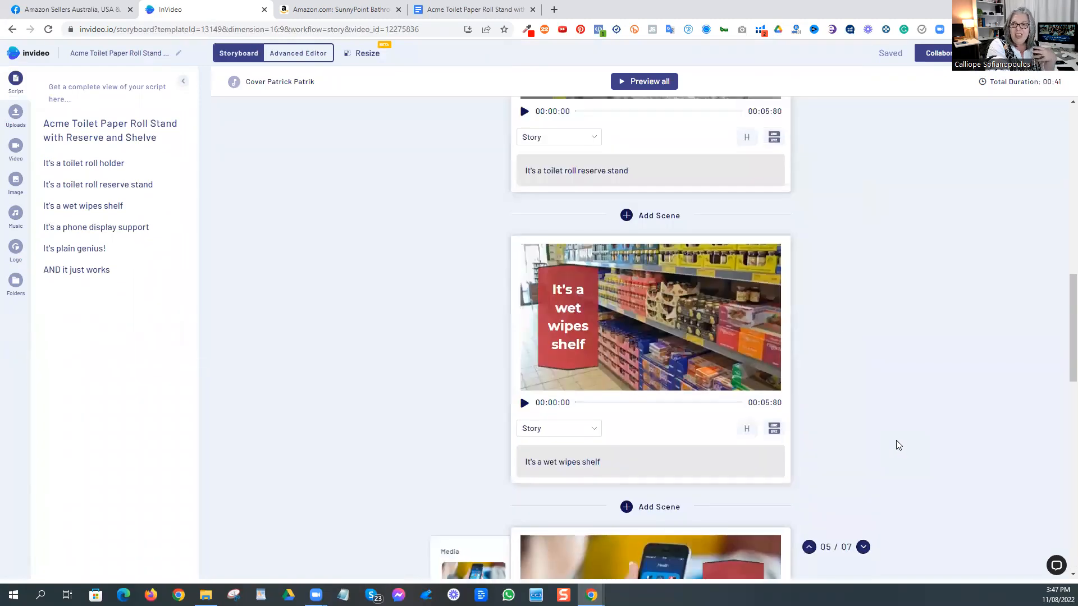
scroll(896, 440, up, 3)
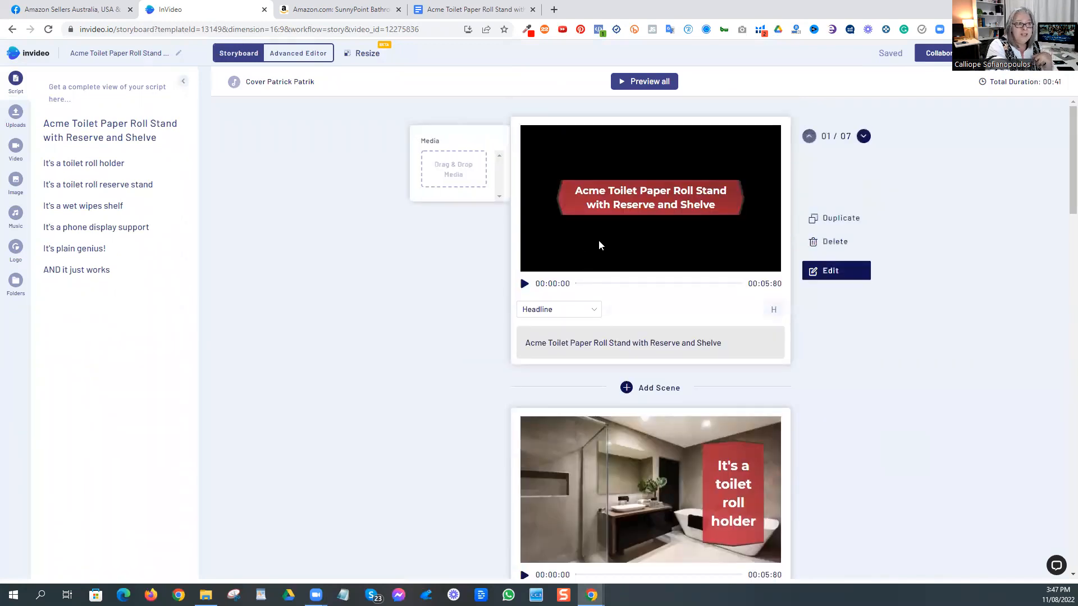
Step: Open the headline scene for editing, upload the product photos, and place the bathroom photo of the stand behind the title
click(836, 277)
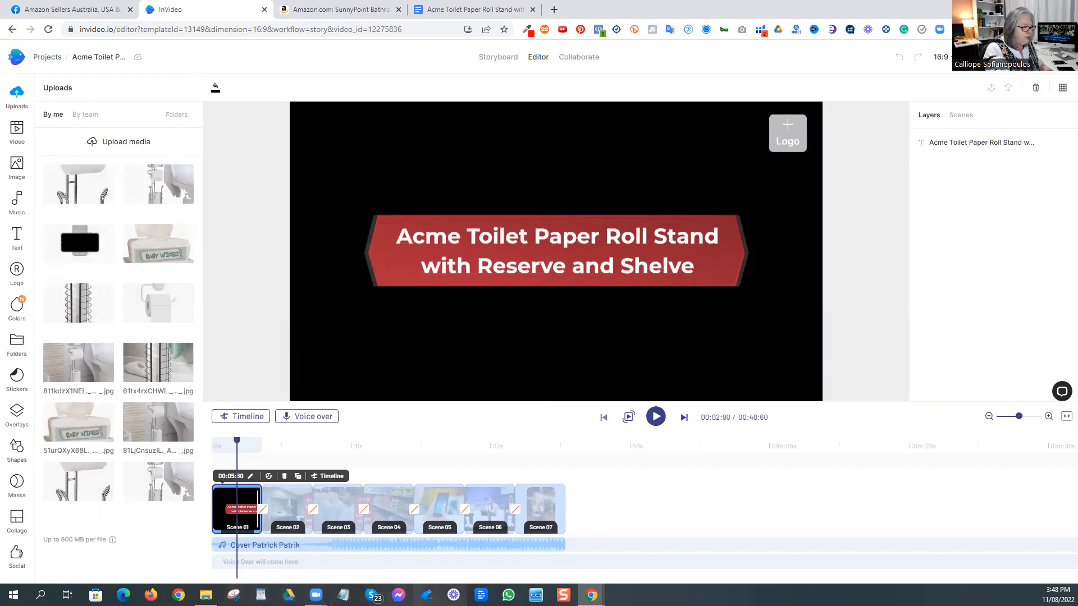
drag(0, 281, 100, 225)
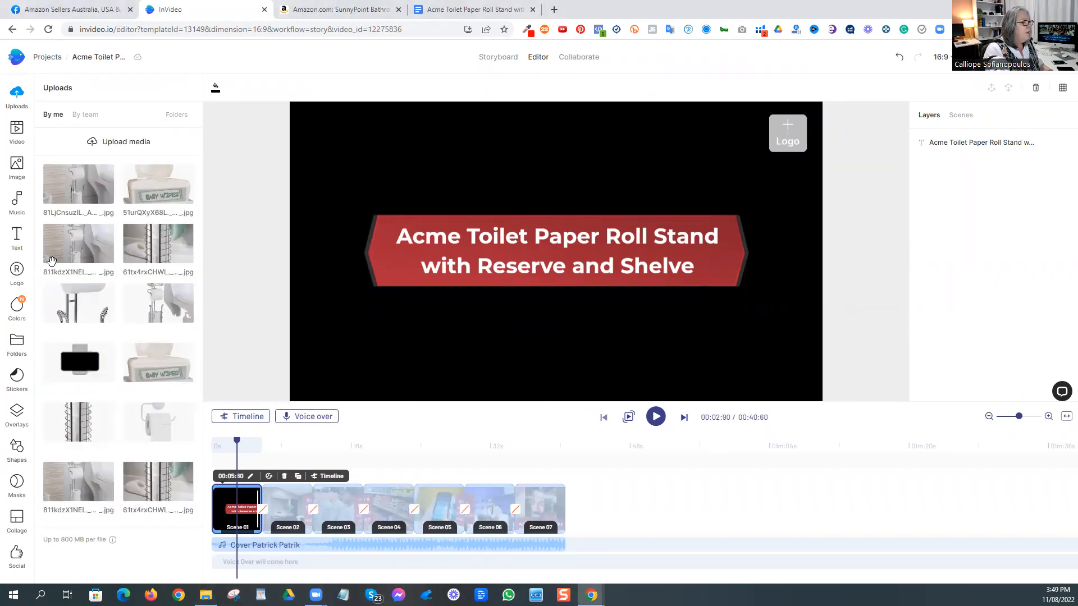
drag(76, 244, 493, 341)
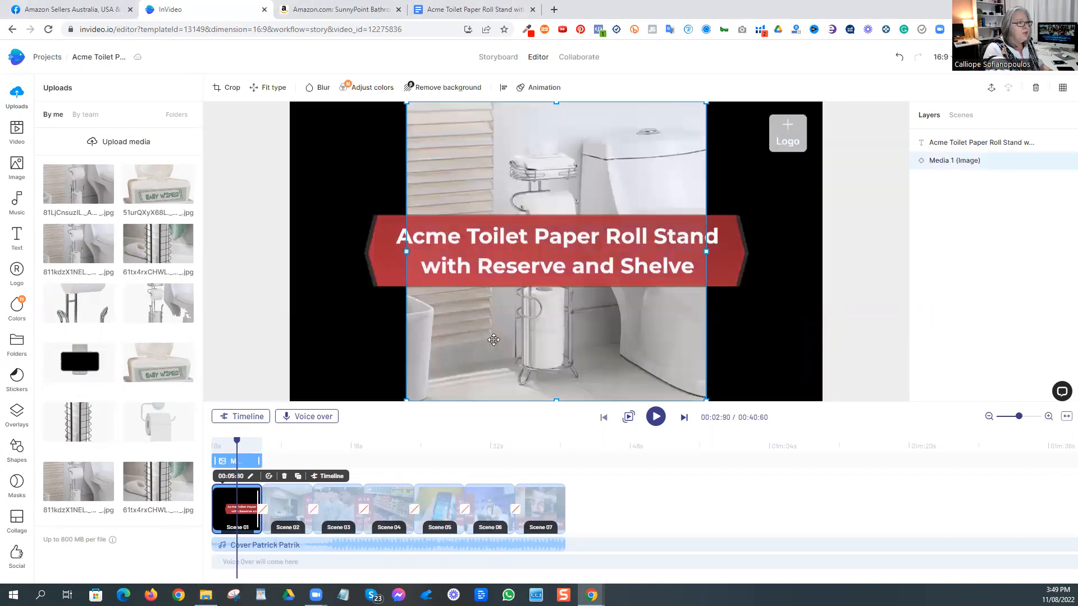
Step: Crop a strip off the top of the headline scene's bathroom photo so it fills the frame
click(272, 88)
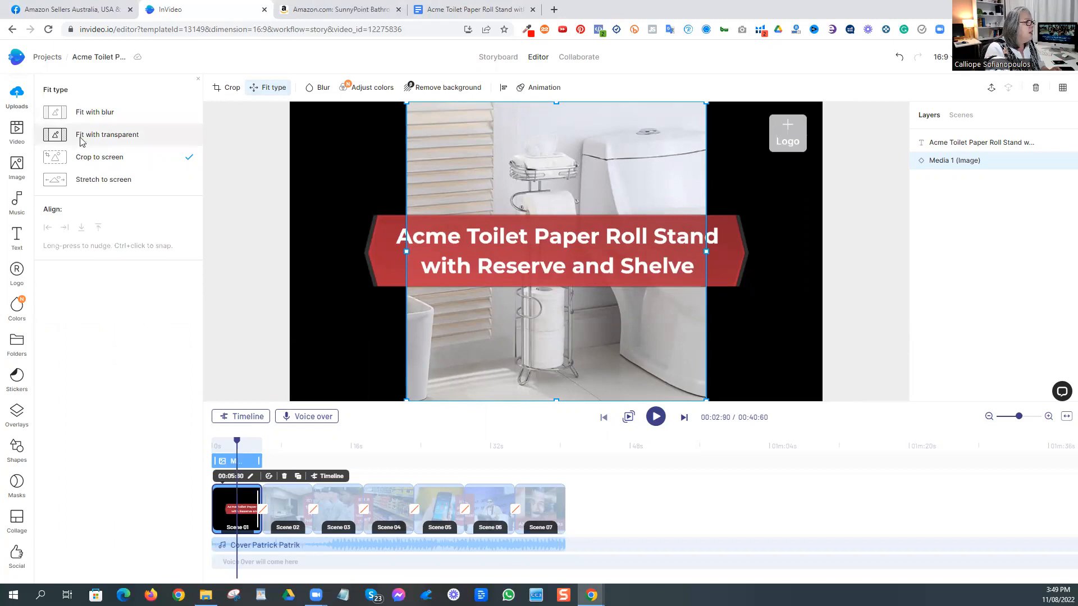
click(227, 87)
drag(535, 183, 536, 209)
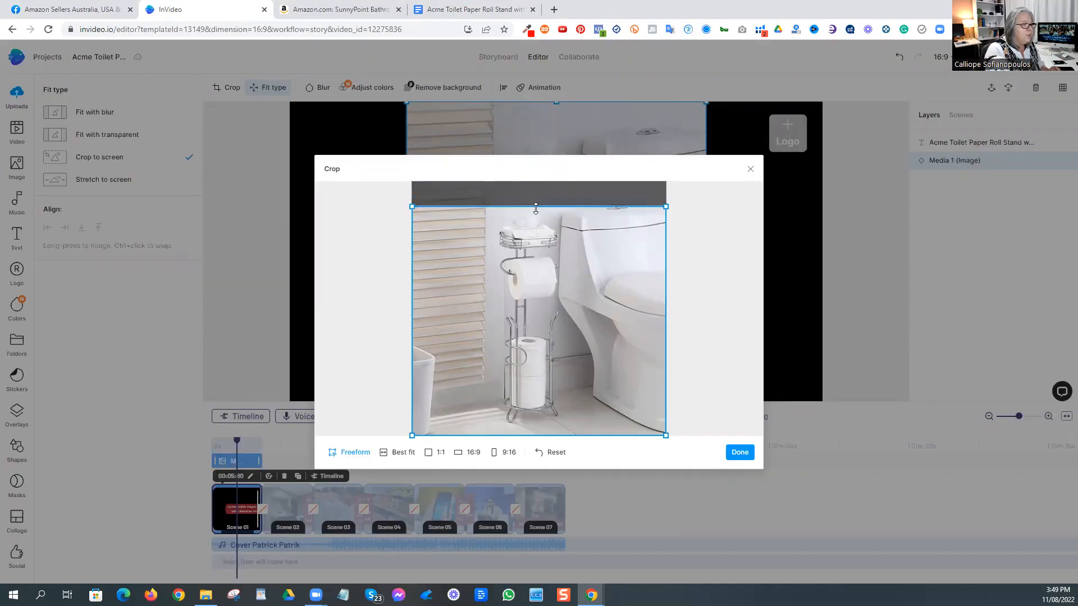
click(739, 451)
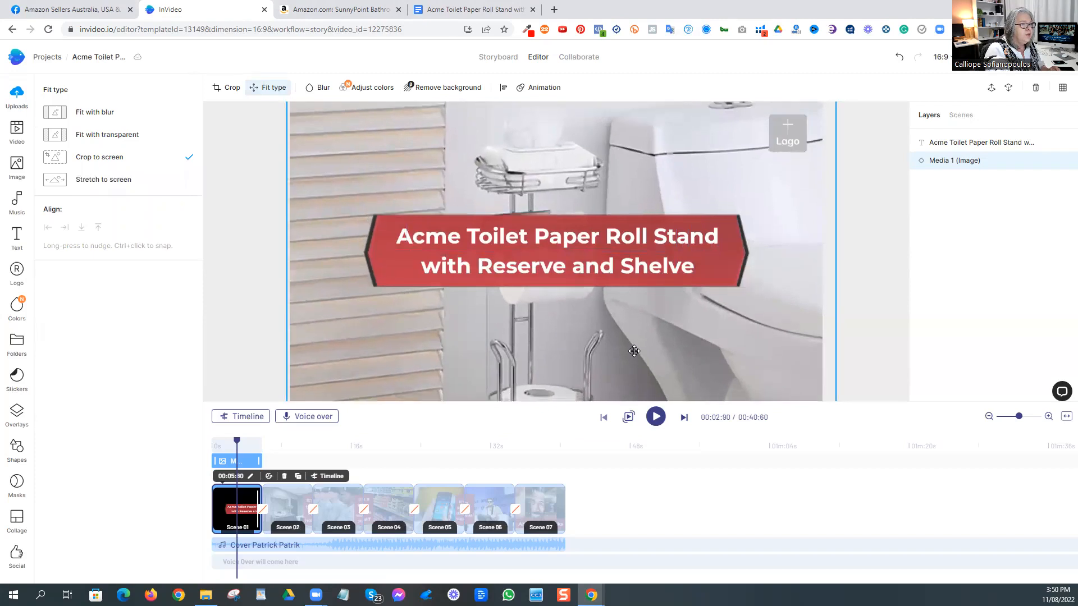
Step: Shrink the headline scene's title banner to about half the frame's width and move it to the frame's lower-right corner
click(646, 256)
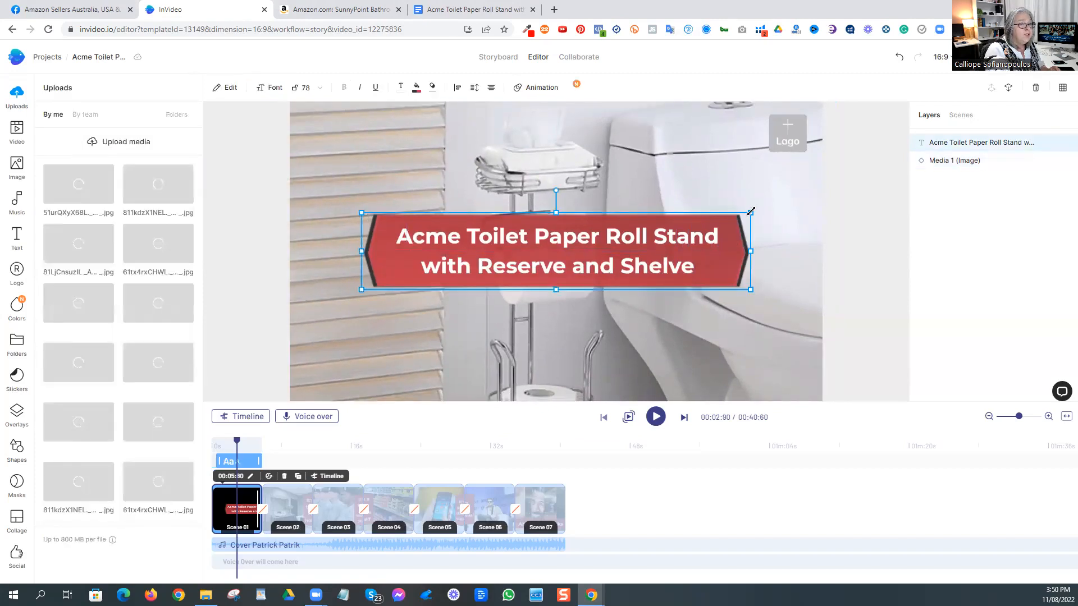
drag(749, 212, 637, 234)
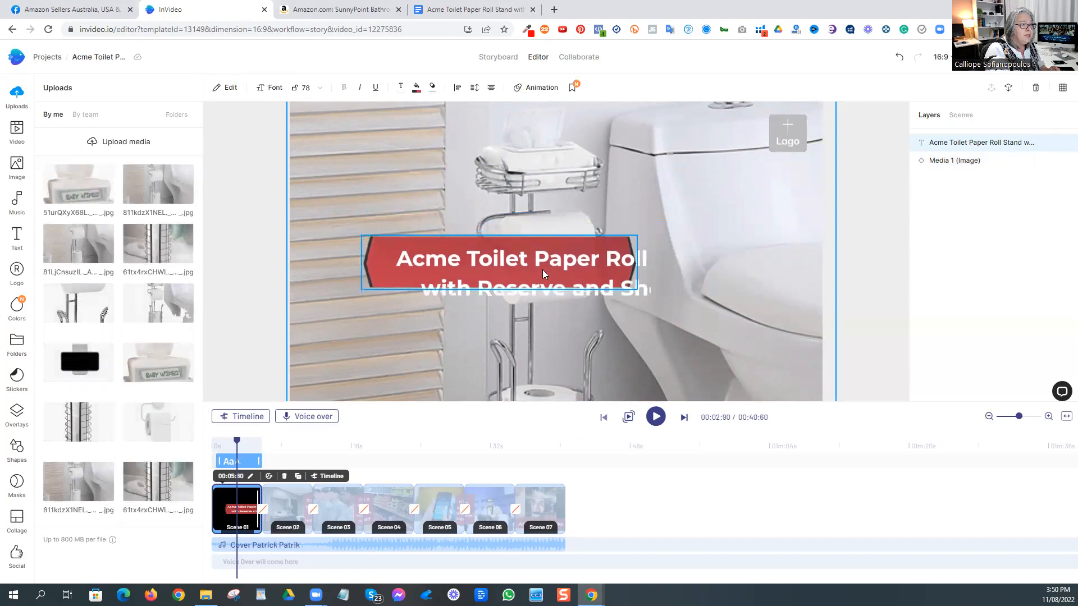
drag(511, 262, 693, 325)
drag(544, 300, 569, 308)
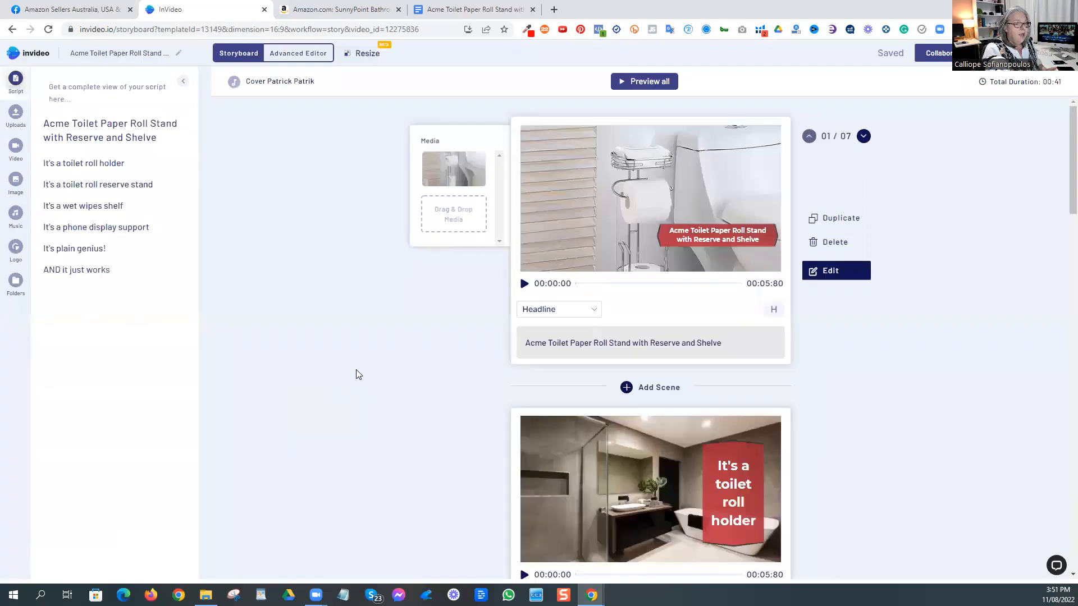
Step: Open the "It's a toilet roll holder" scene for editing, search stock images for "toilet", and replace its background with the grey-walled toilet photo
scroll(356, 370, down, 3)
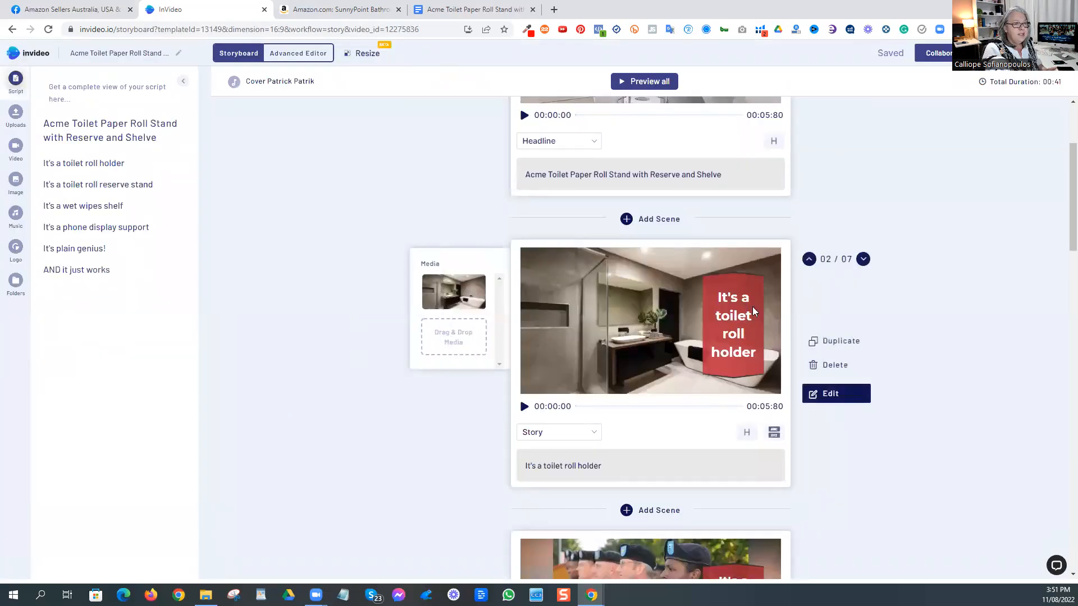
click(853, 396)
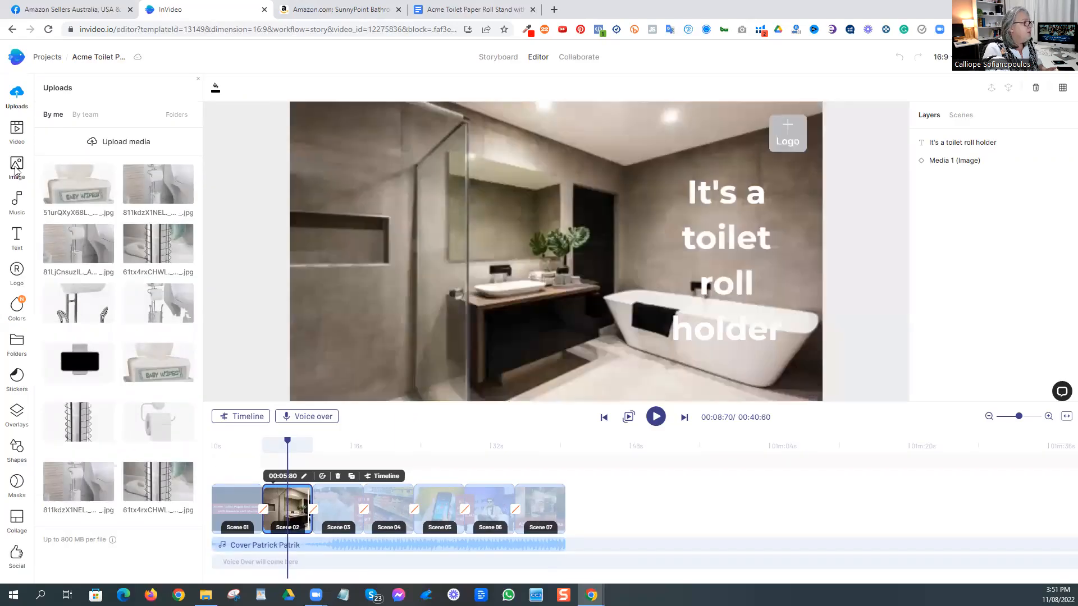
click(17, 167)
click(93, 92)
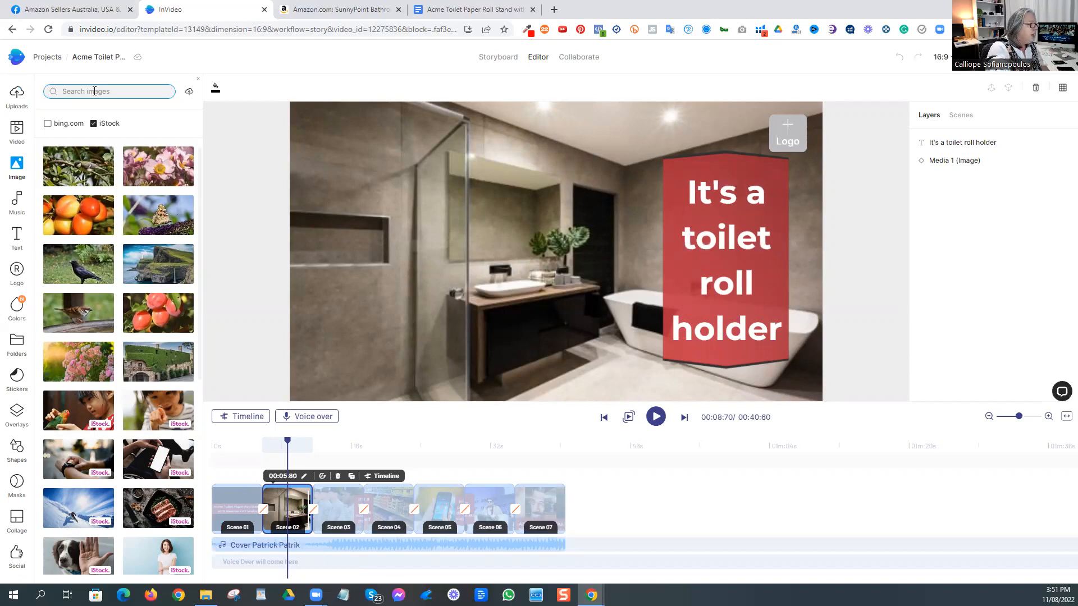
text(toilet)
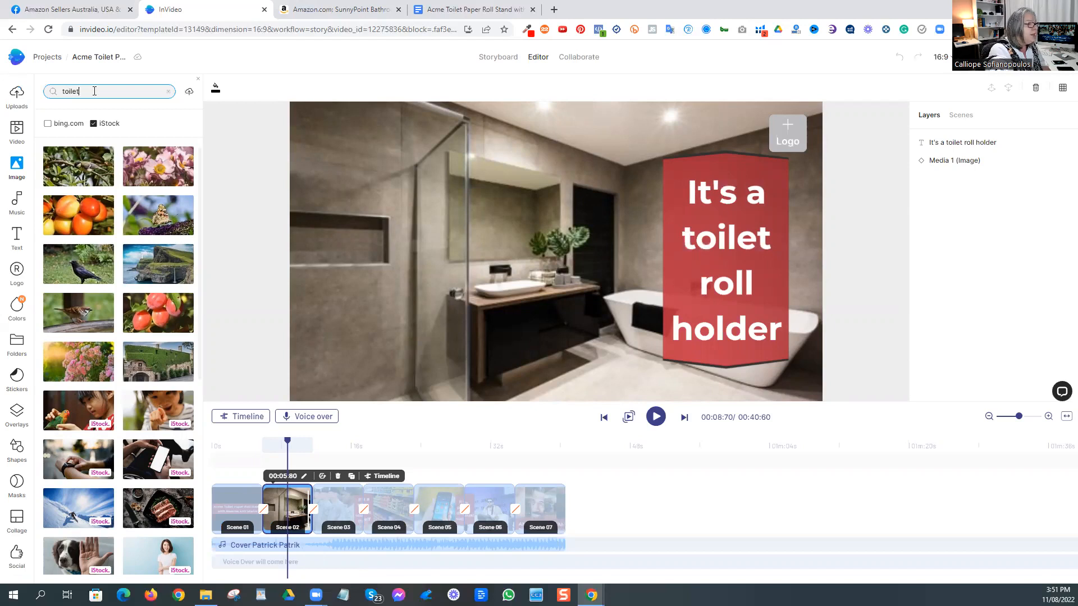
key(Return)
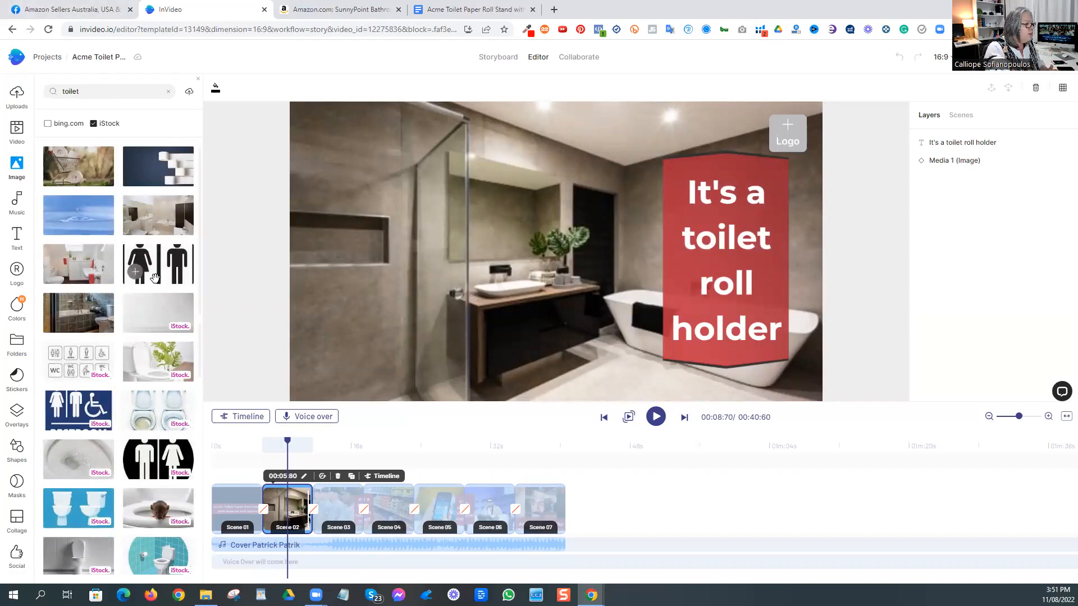
scroll(63, 385, down, 3)
drag(68, 385, 507, 308)
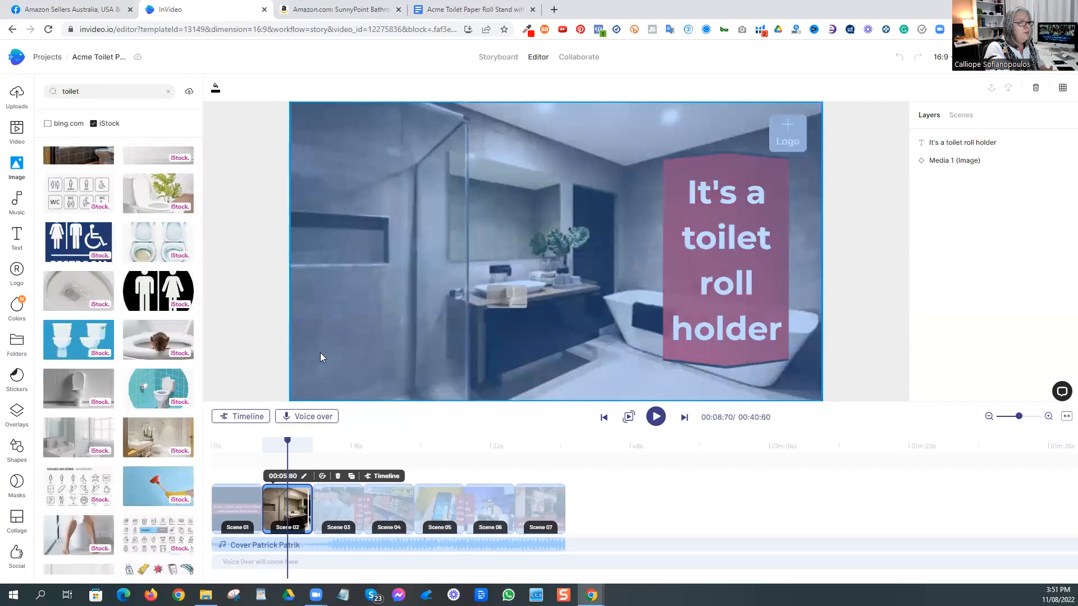
drag(320, 352, 319, 352)
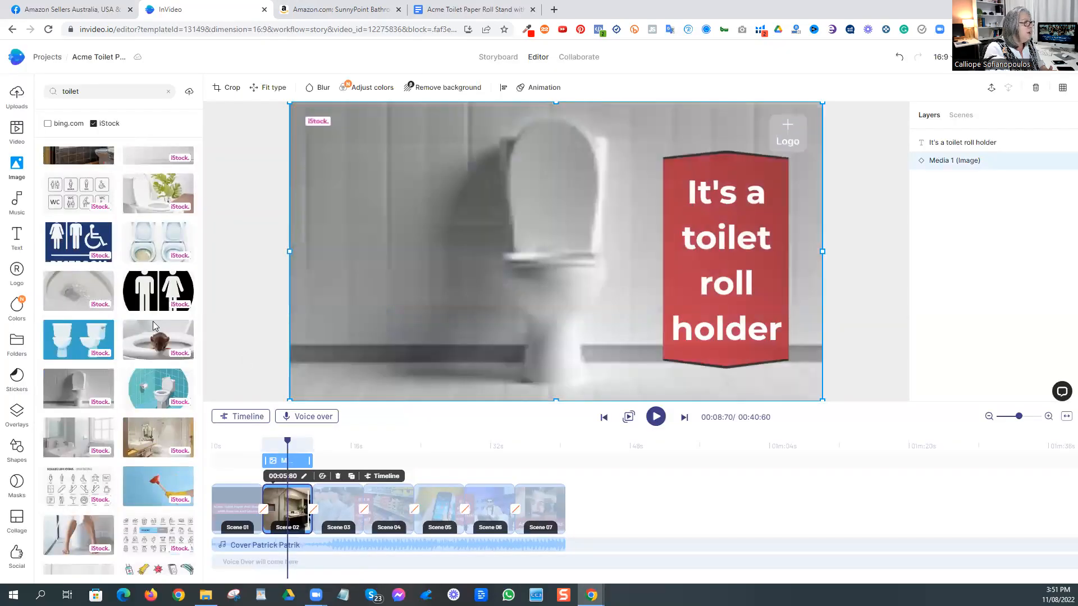
Step: Search stock images for "toilet roll holder" and add the white wall-mounted holder with a paper roll as a layer over the toilet photo
click(167, 91)
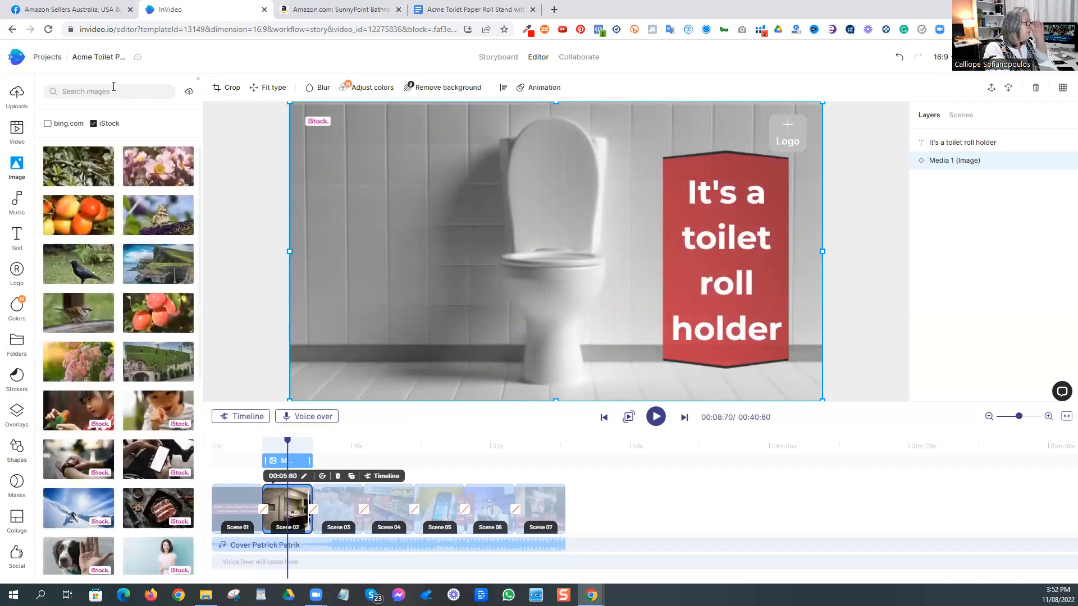
click(110, 91)
text(toilet rol)
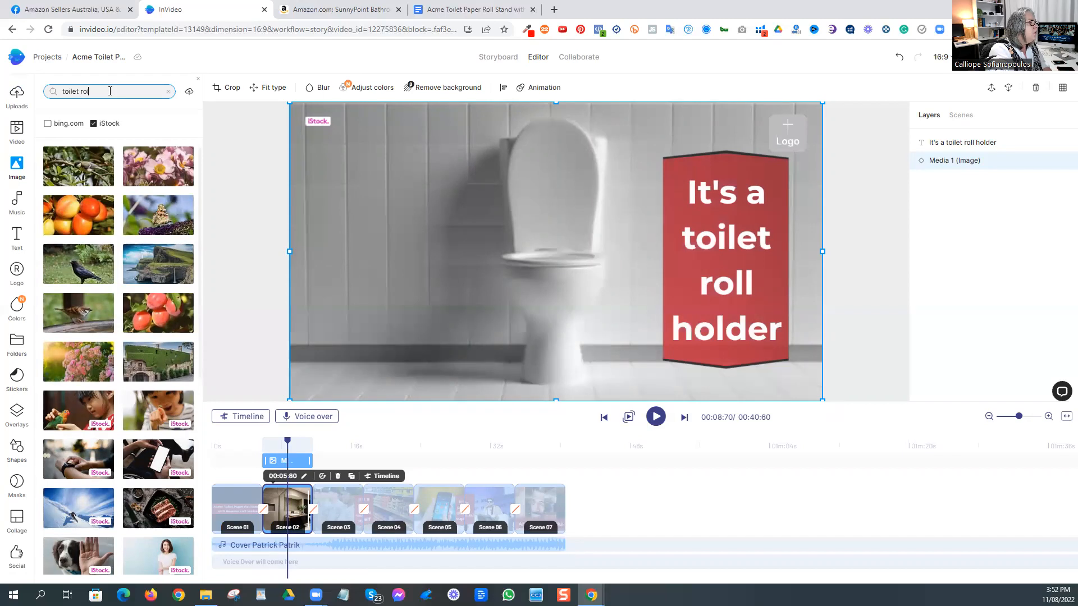
text(l holde)
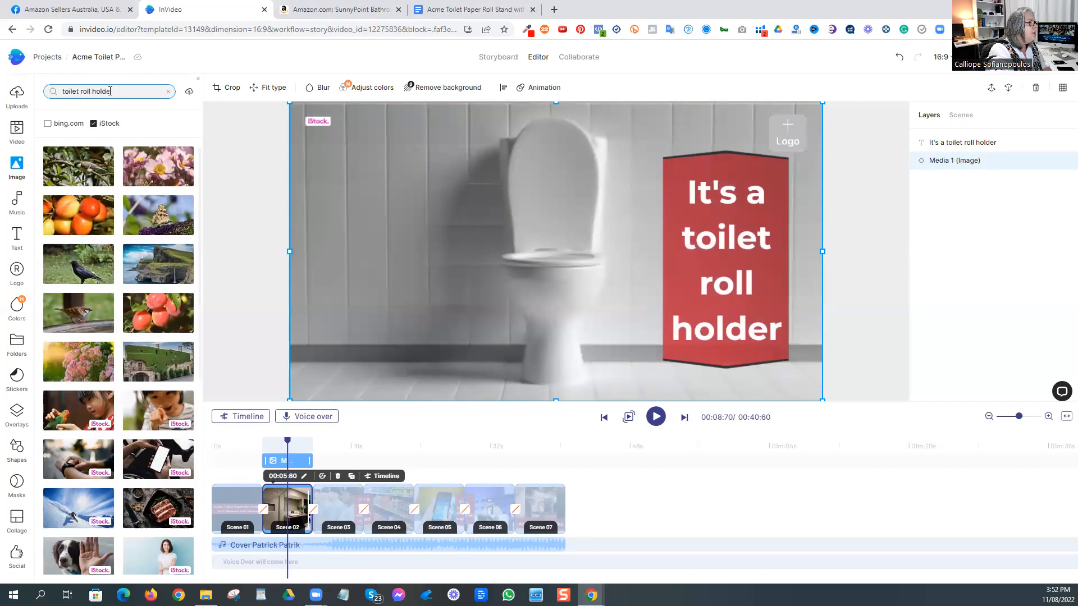
text(r)
key(Return)
drag(157, 315, 409, 259)
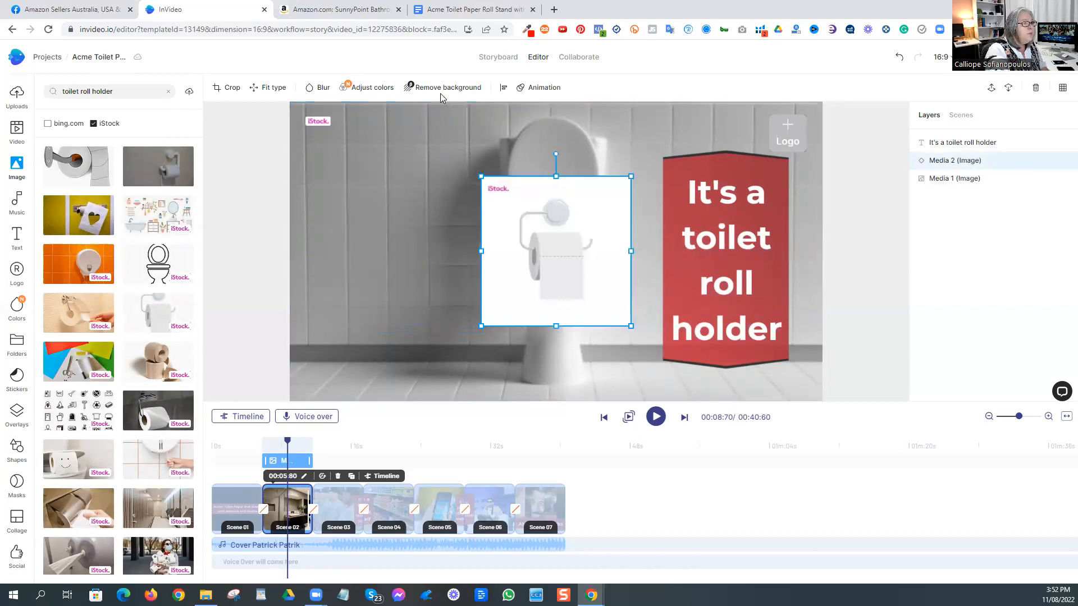
Step: Remove the roll holder image's background, shrink it slightly, and place it on the wall to the left of the toilet
drag(546, 213, 410, 213)
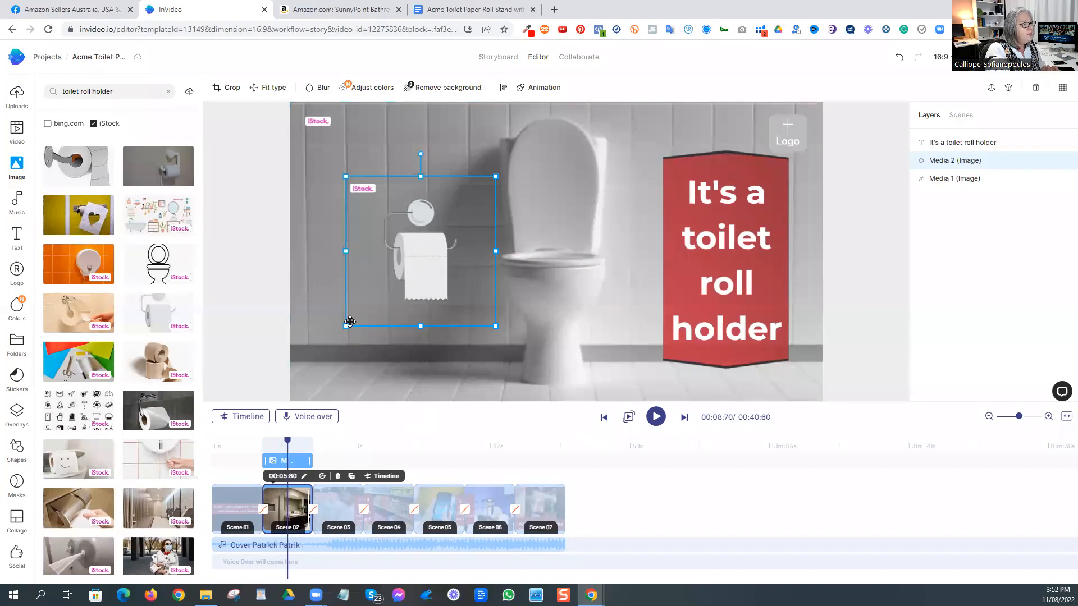
drag(346, 326, 368, 307)
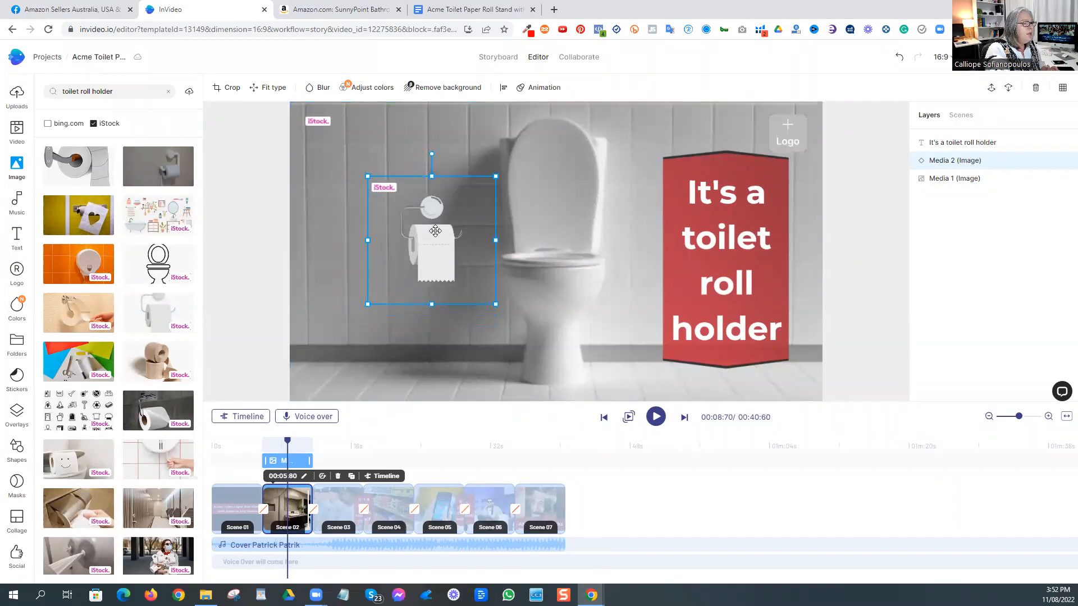
drag(436, 235, 435, 219)
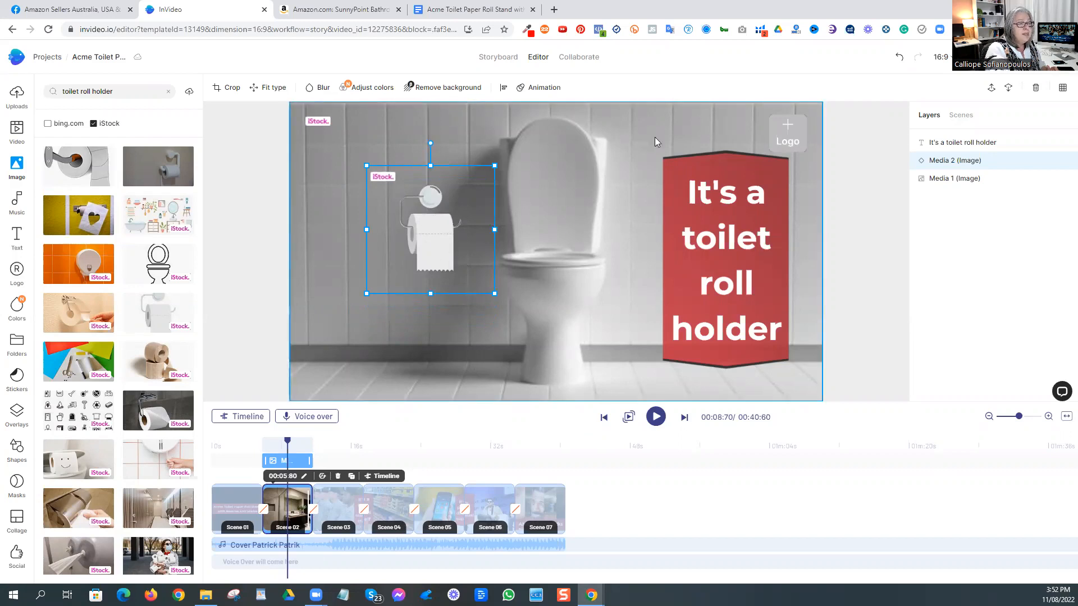
click(267, 198)
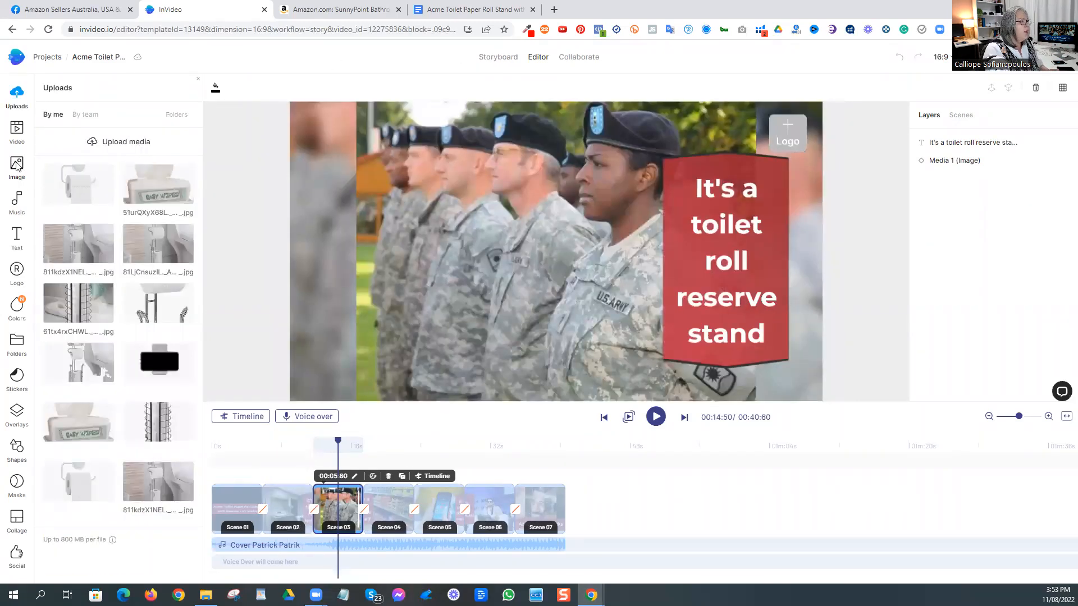
Step: In the "It's a toilet roll reserve stand" scene, search stock images for "toilet" and replace the soldiers image with the grey-walled toilet photo
click(16, 166)
click(79, 91)
text(toilet)
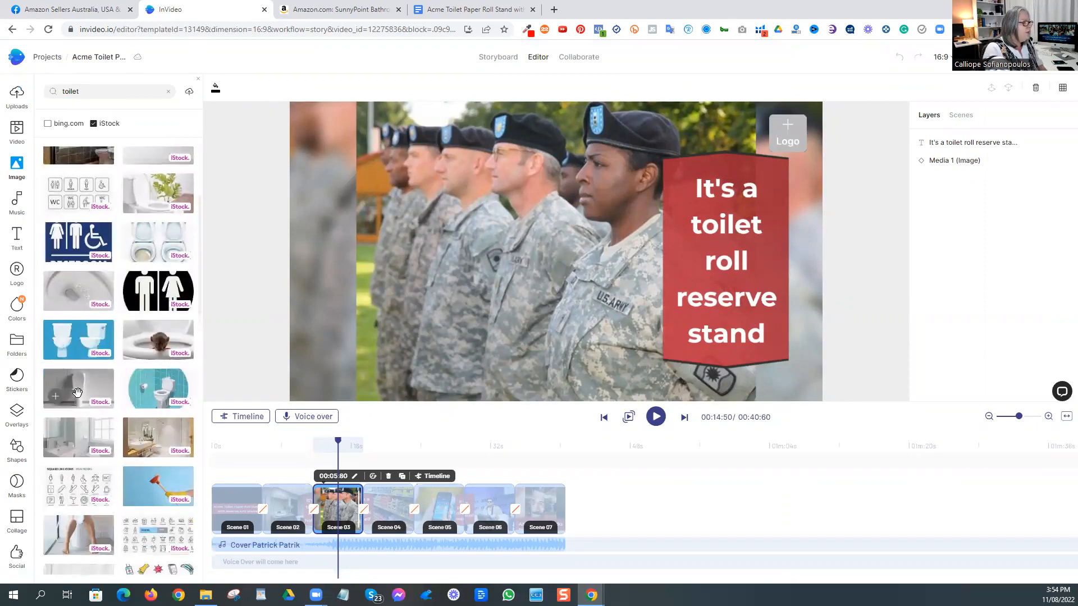
drag(78, 391, 420, 346)
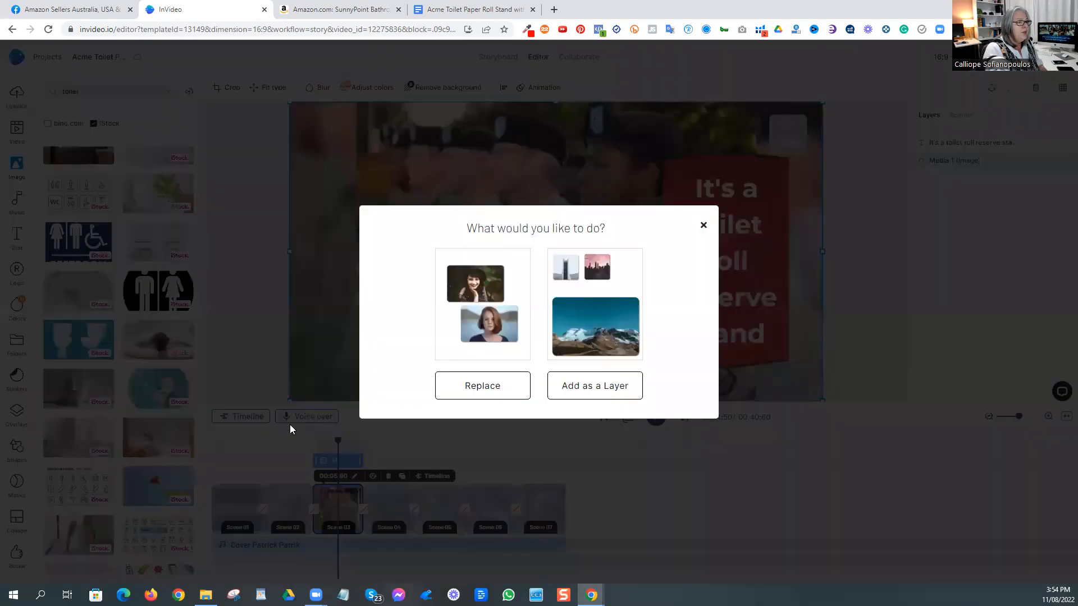
click(447, 386)
Step: Add the uploaded photo of the wire reserve roll stand as a layer, remove its background, and crop it around the stand
click(16, 94)
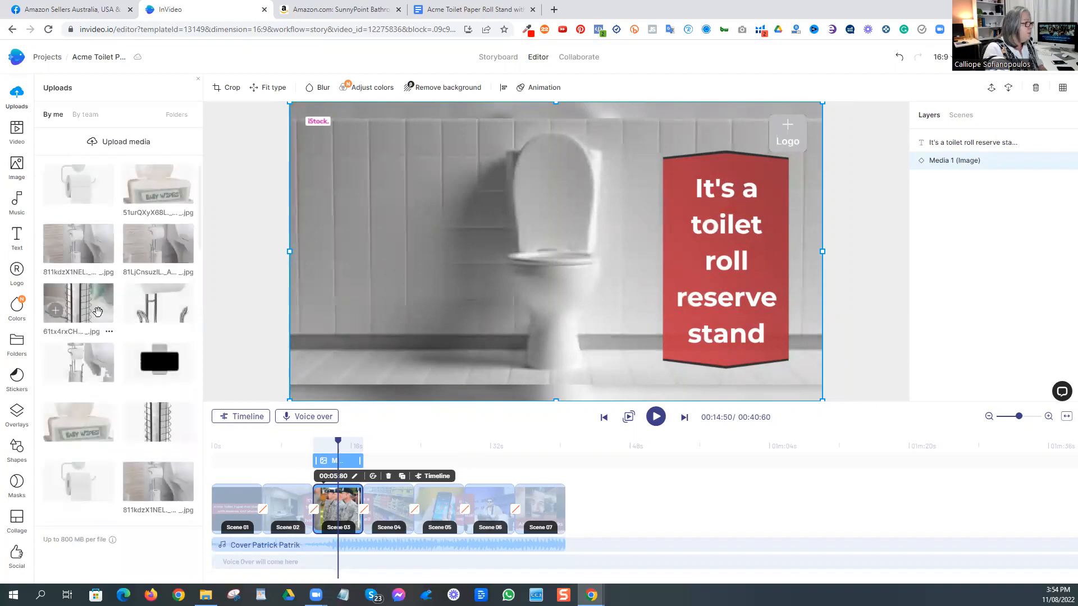
click(55, 308)
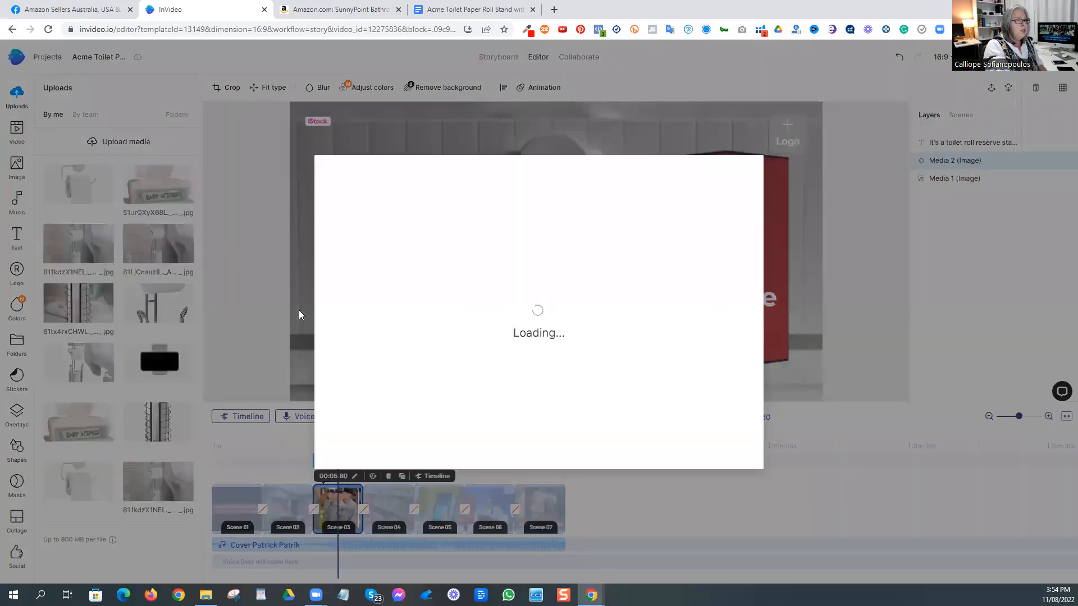
click(739, 452)
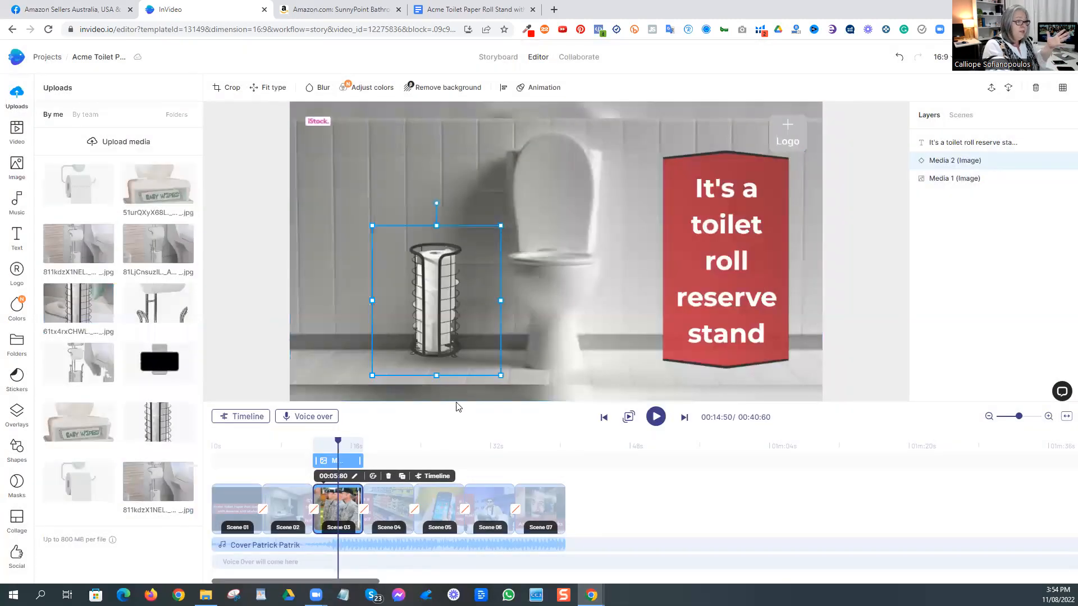
Step: Place the reserve stand cut-out on the floor to the left of the toilet and shrink it slightly
drag(434, 277, 447, 295)
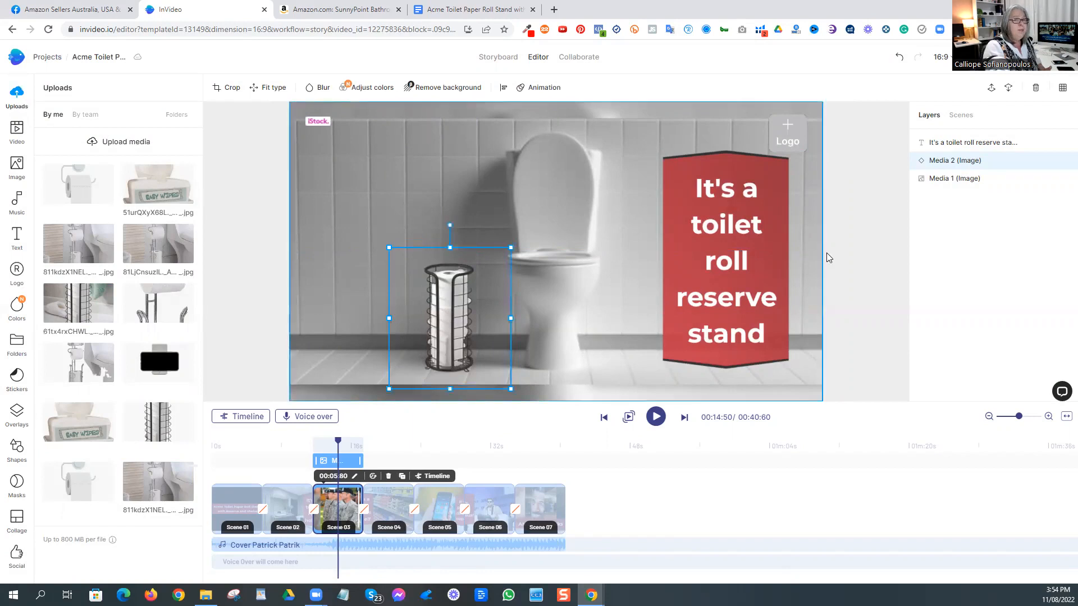
drag(511, 248, 509, 250)
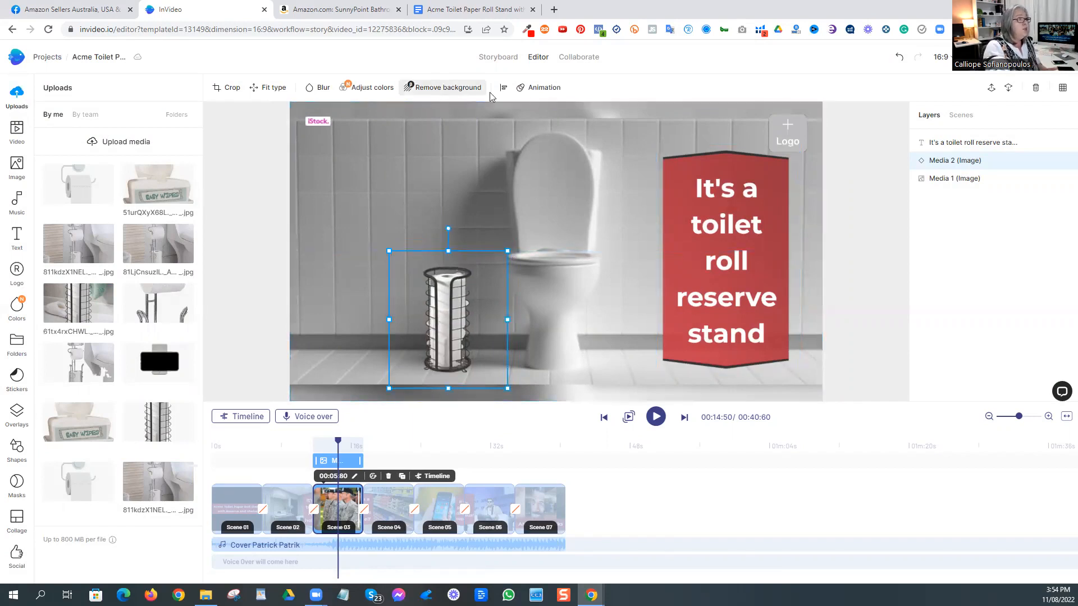
click(240, 192)
Step: Open the "It's a wet wipes shelf" scene from the storyboard and replace its supermarket image with the grey-walled toilet photo
click(491, 62)
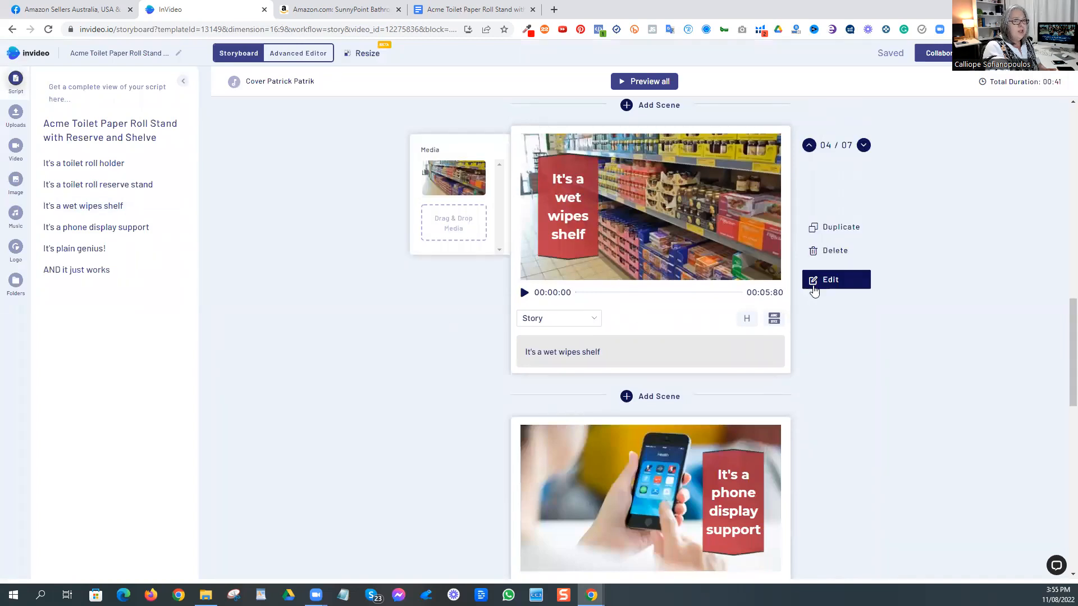
click(812, 281)
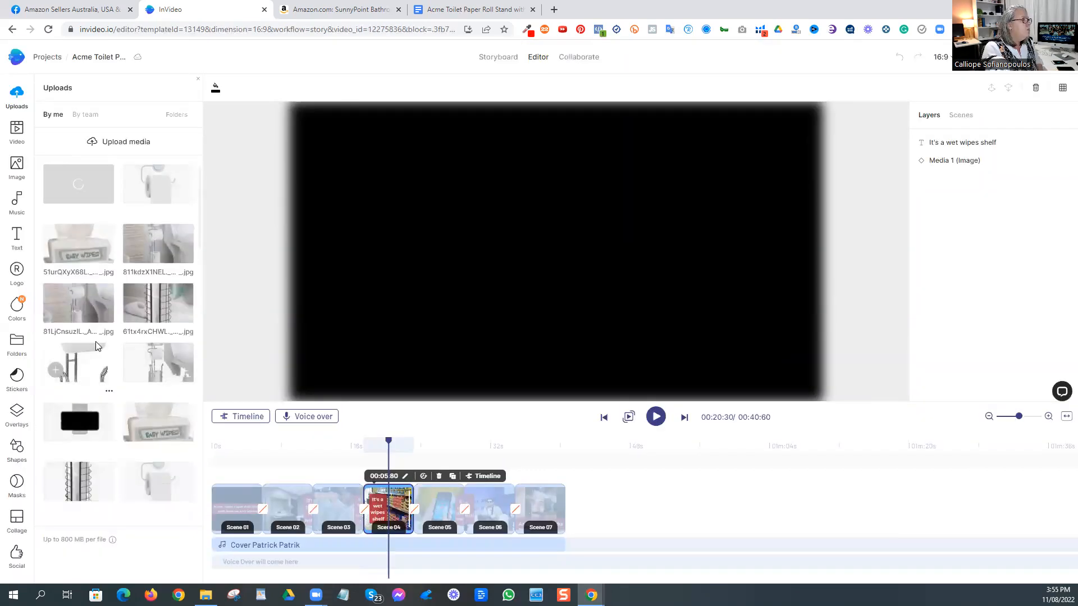
click(13, 169)
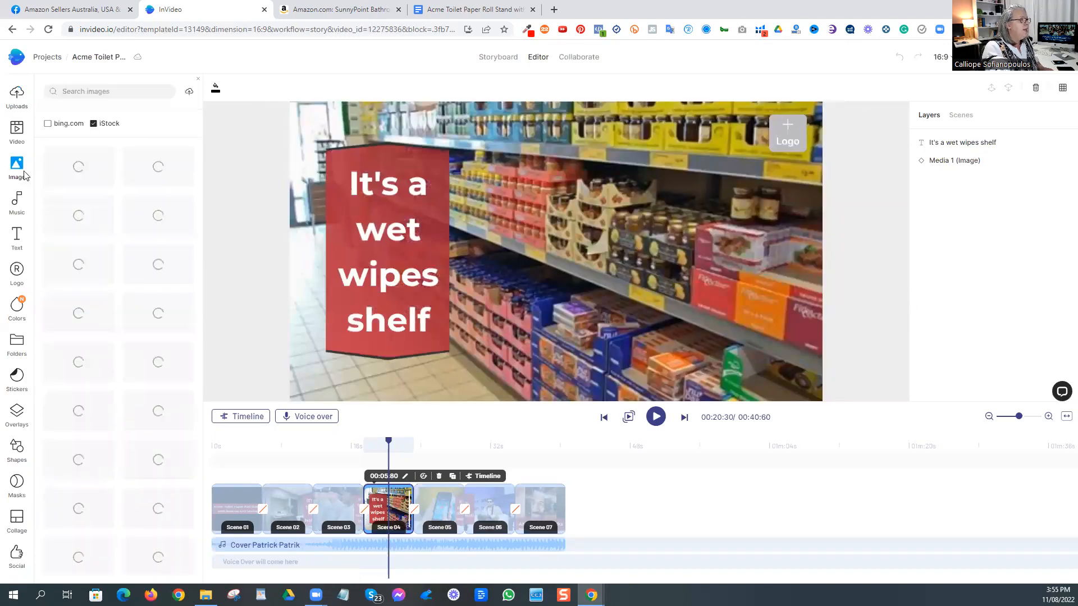
scroll(186, 396, down, 3)
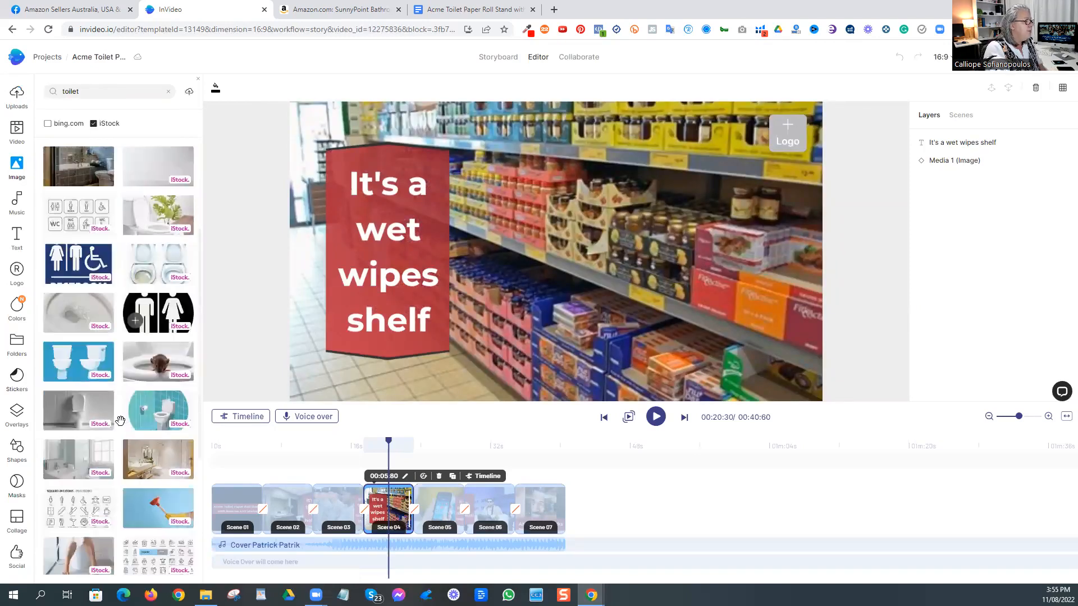
drag(486, 335, 485, 338)
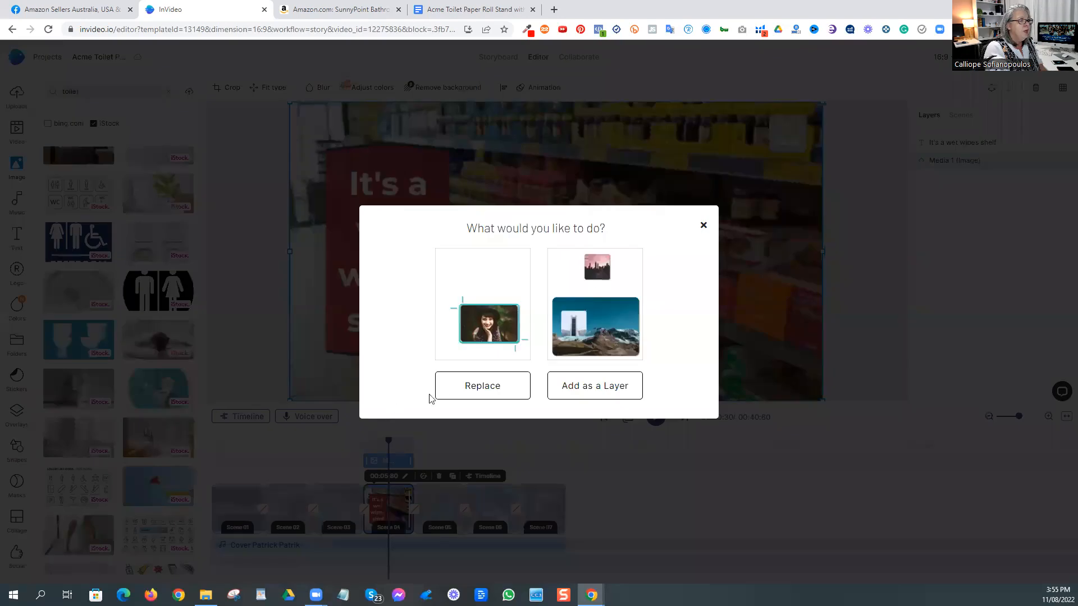
click(461, 392)
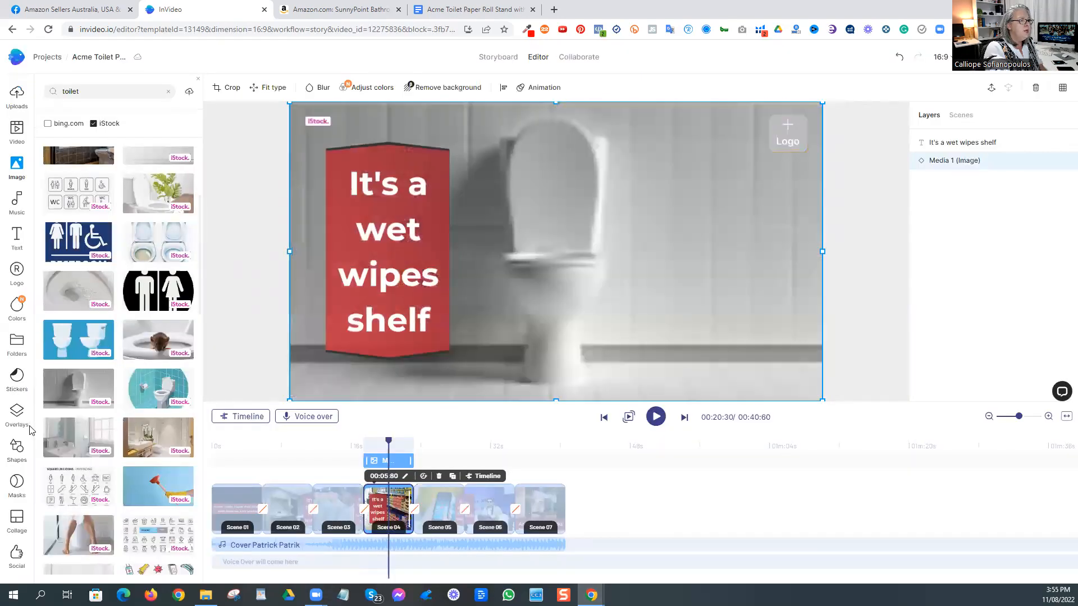
Step: Add the uploaded baby wipes photo as a layer and place it on the wall to the right of the toilet
click(17, 95)
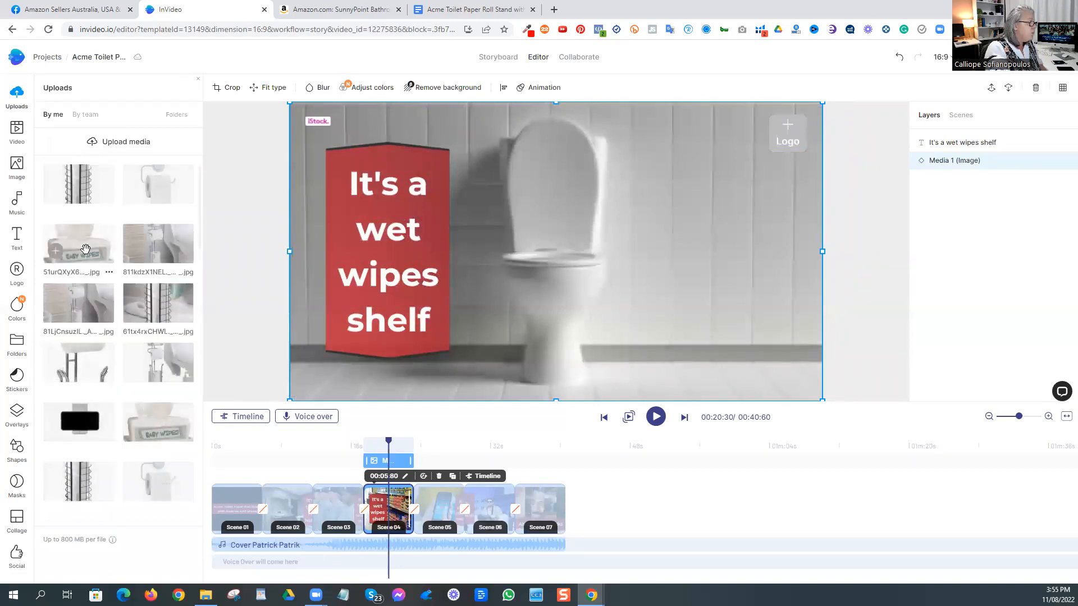
click(86, 249)
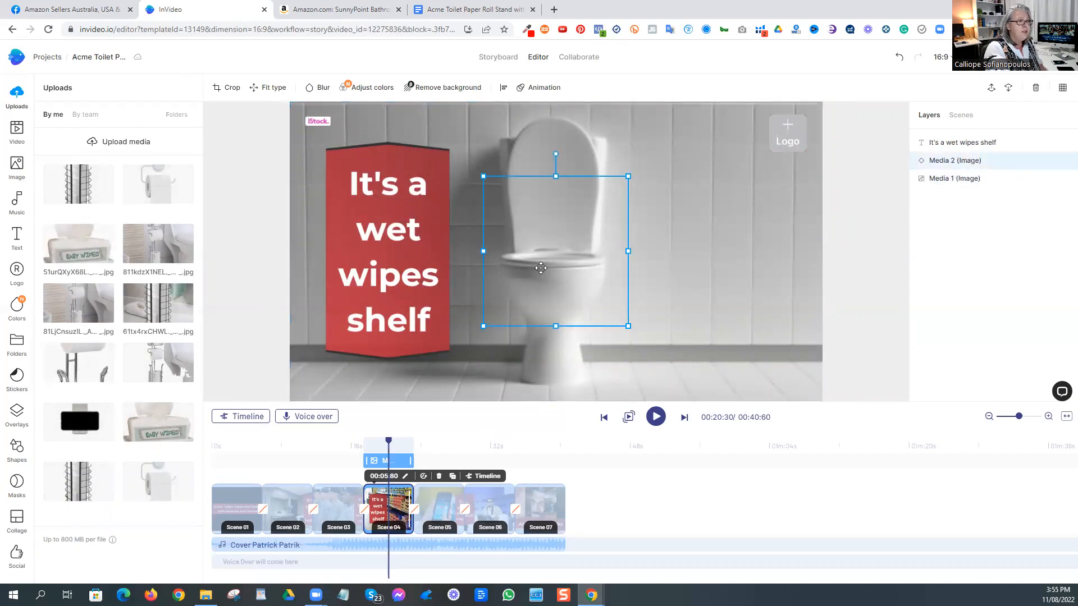
drag(601, 263, 695, 234)
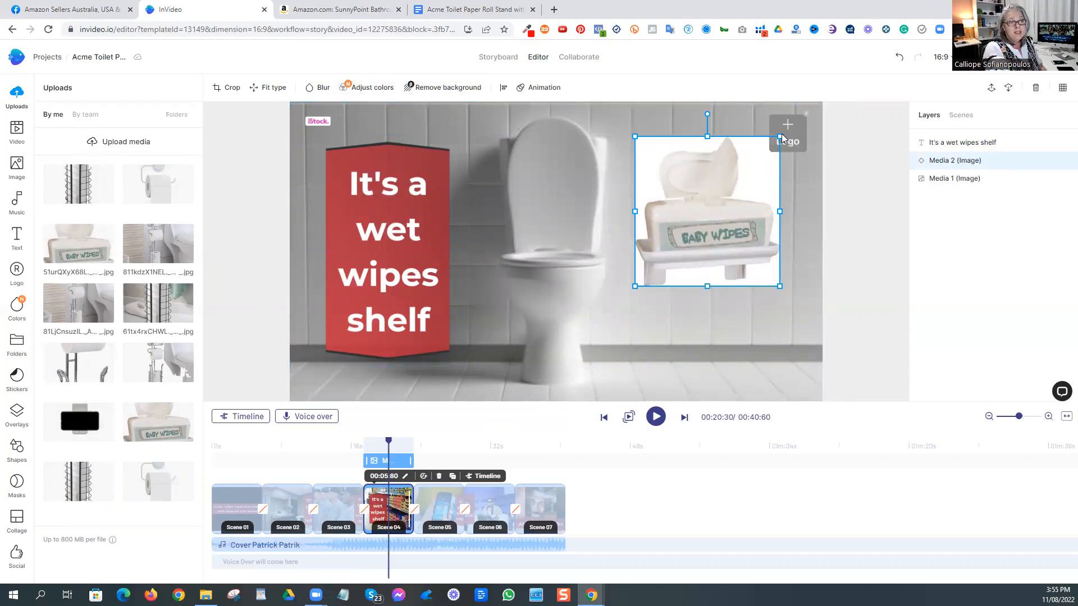
Step: Remove the baby wipes photo's background, apply a freeform crop, and shrink the cut-out slightly
click(799, 141)
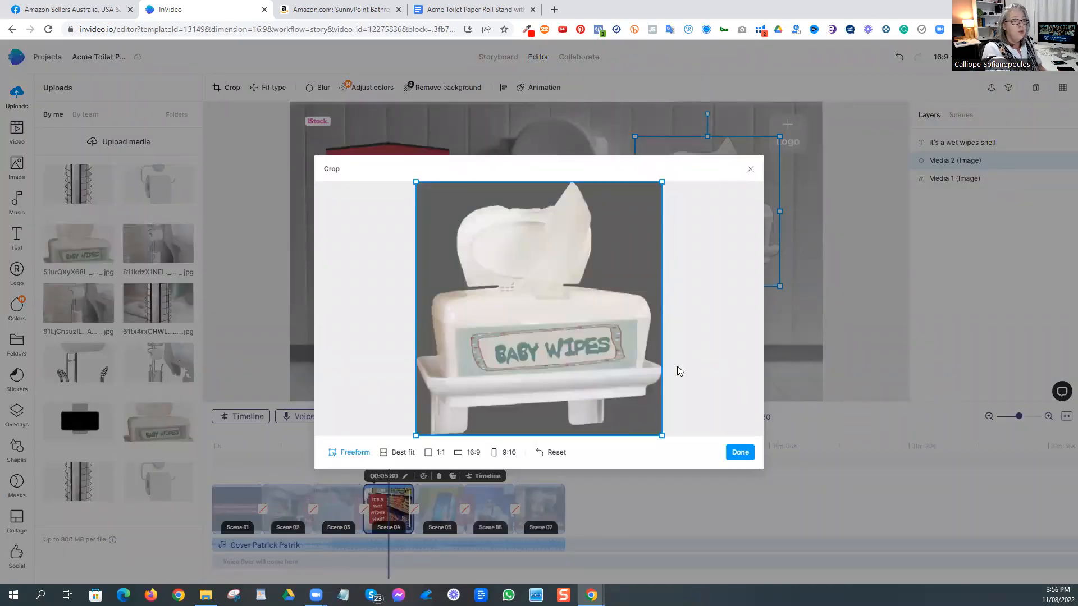
click(738, 452)
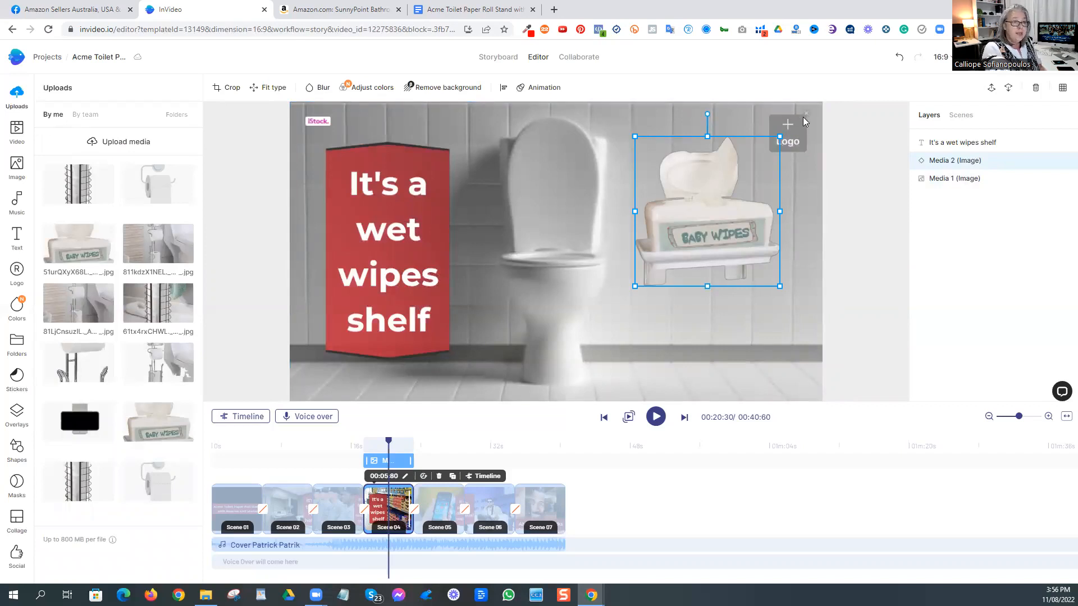
drag(634, 286, 632, 258)
click(848, 248)
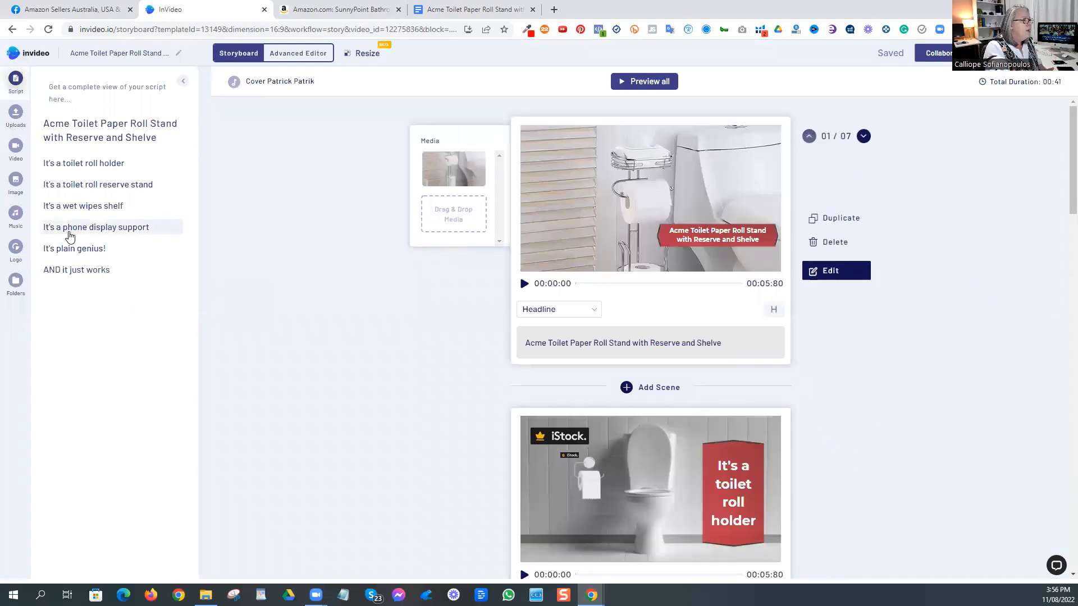
Step: Open the "It's a phone display support" scene and replace its smartphone image with the grey-walled toilet photo from a "toilet" image search
click(63, 227)
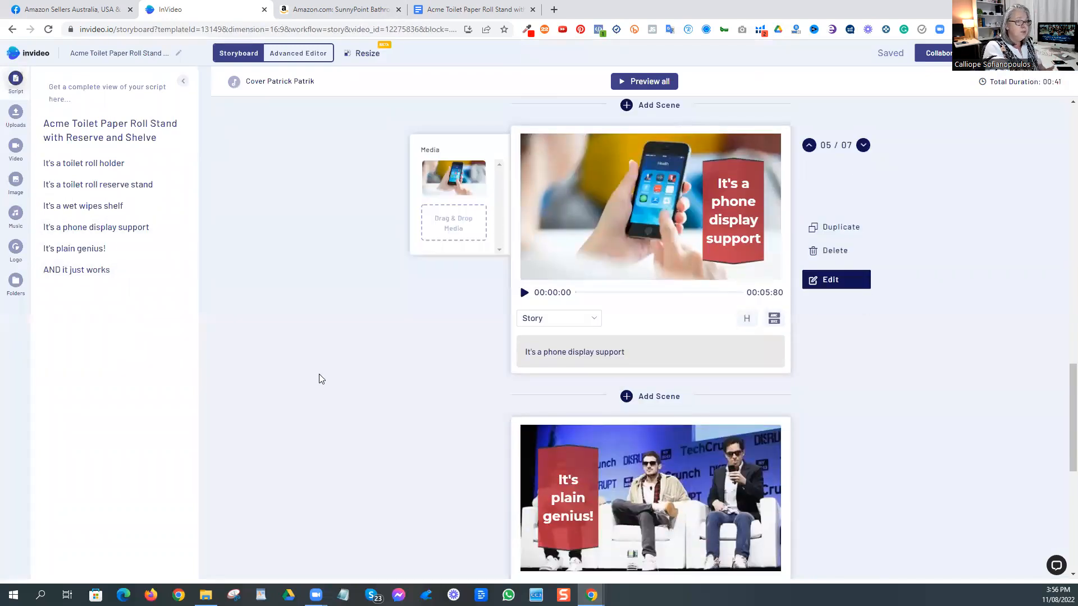
click(850, 282)
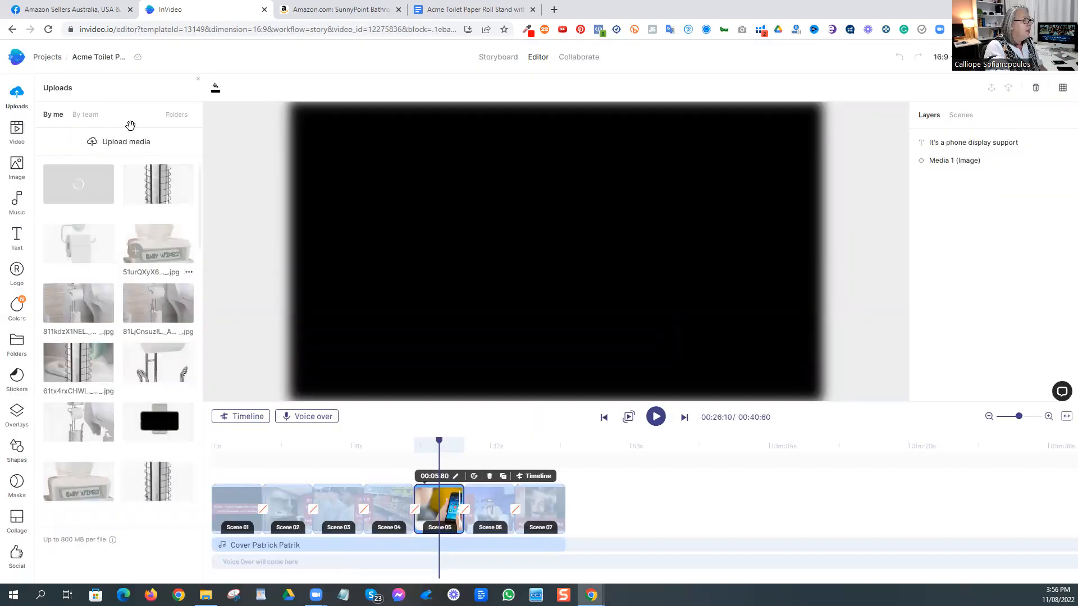
click(17, 164)
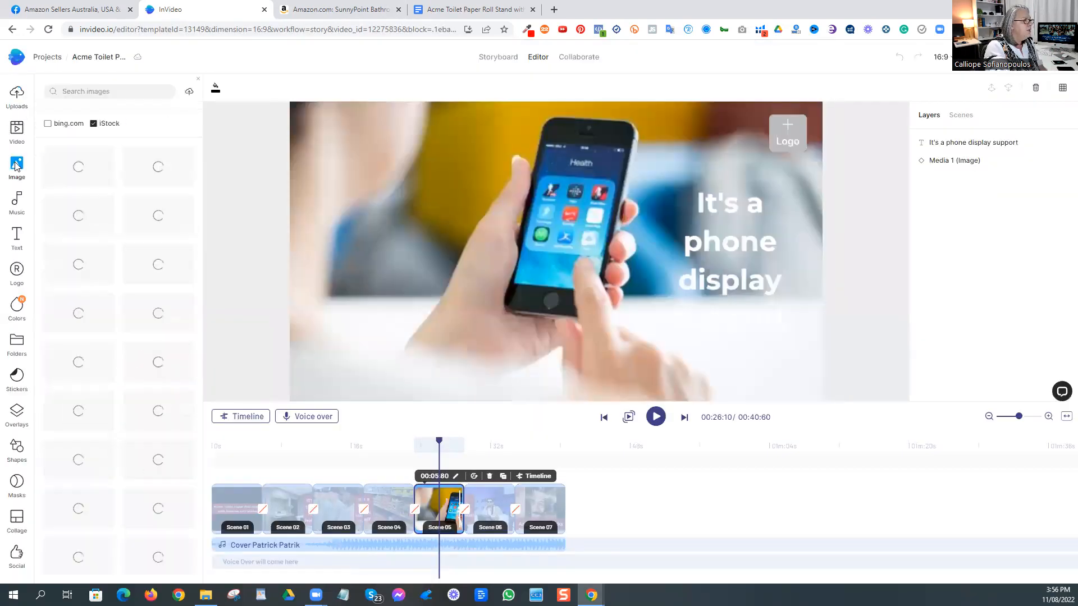
click(80, 93)
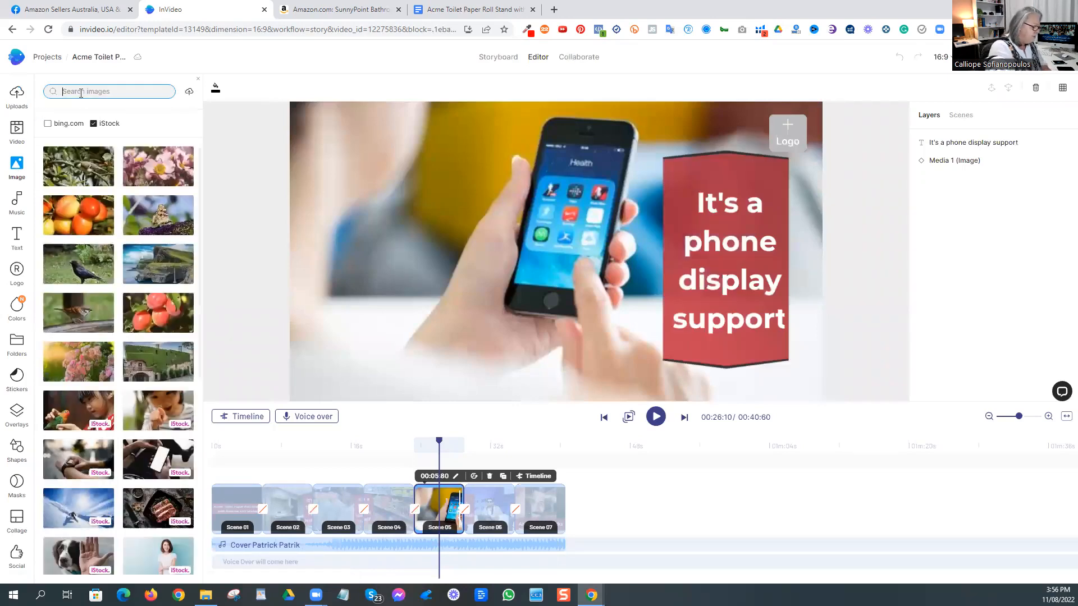
text(toilet)
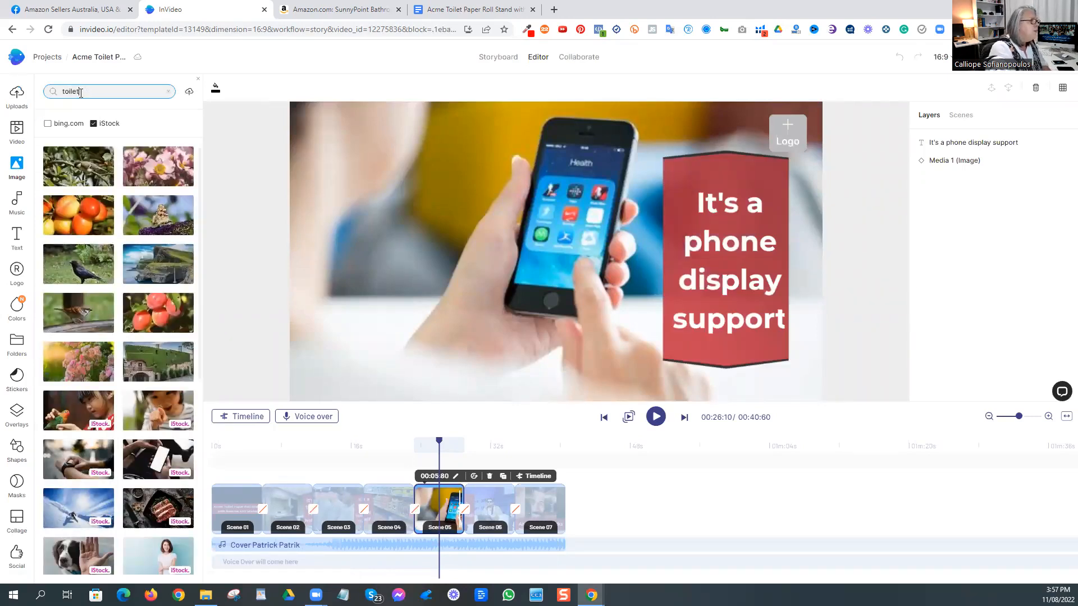
key(Return)
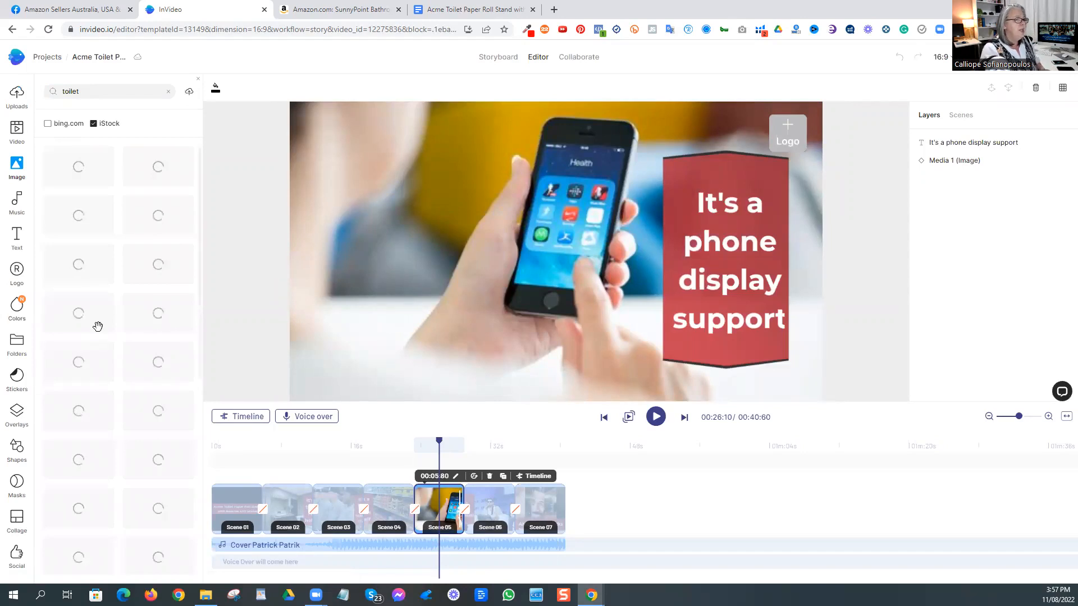
scroll(83, 400, down, 1)
drag(83, 400, 485, 325)
click(482, 384)
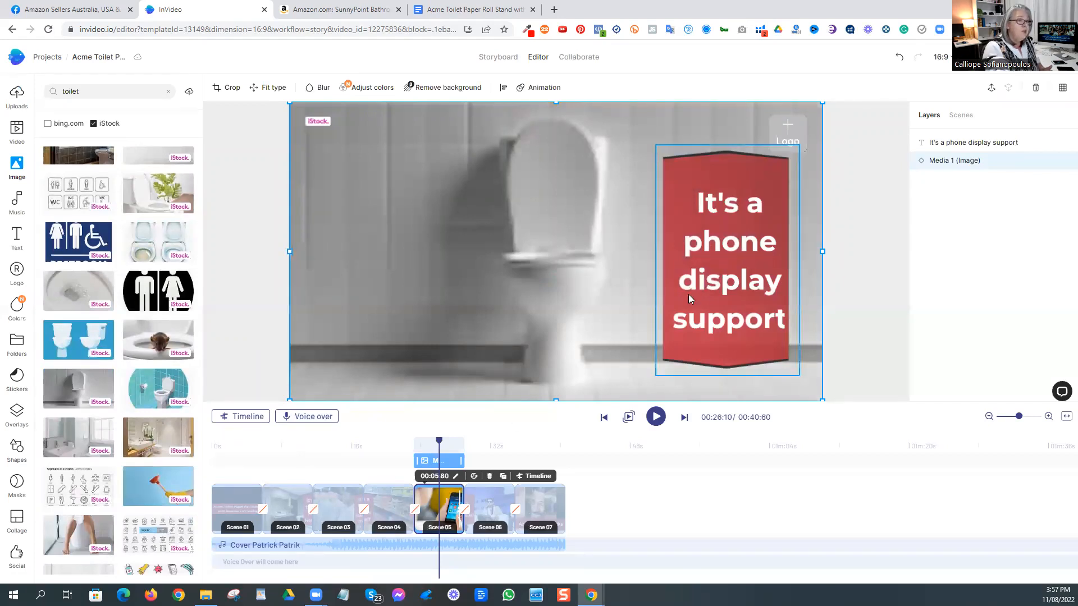
Step: Search the stock images for "phone stand" and add the horizontal black phone on a white stand as a layer over the toilet photo
click(135, 92)
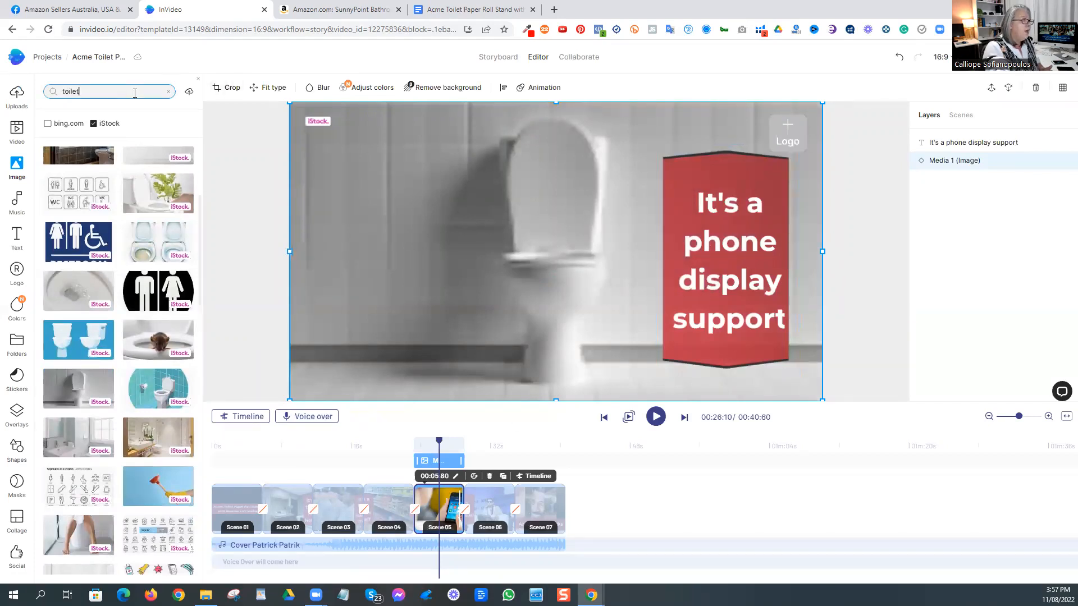
key(ctrl+a)
text(pho)
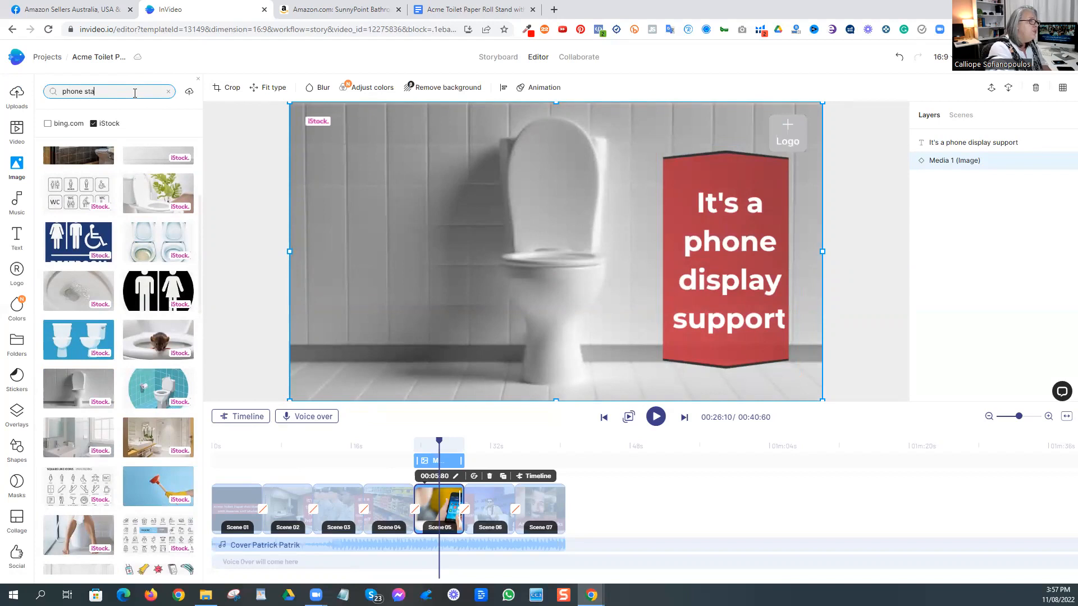
text(ne stand)
key(Return)
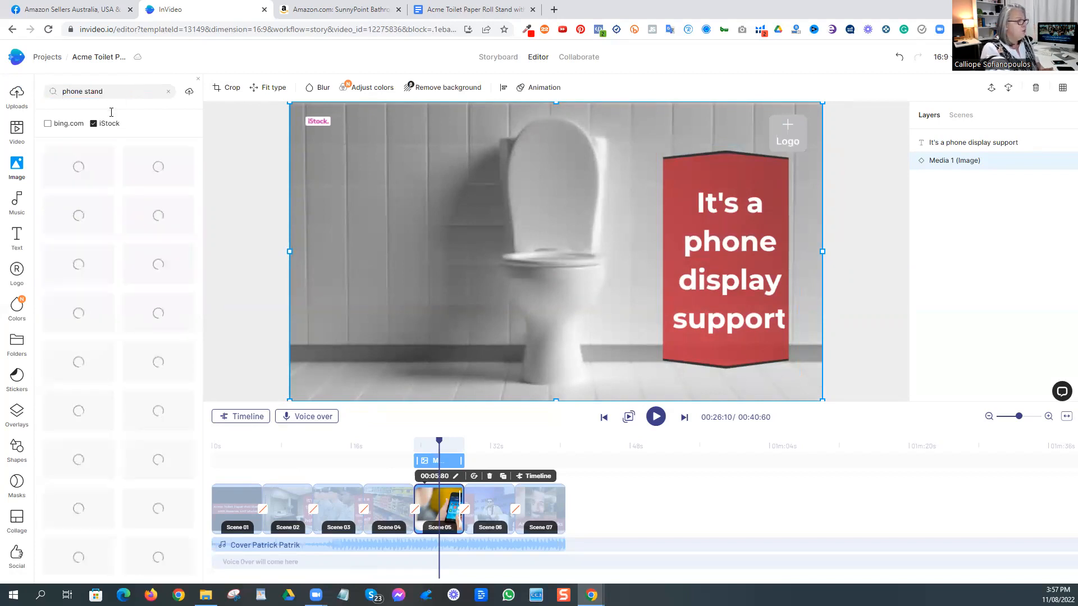
click(160, 449)
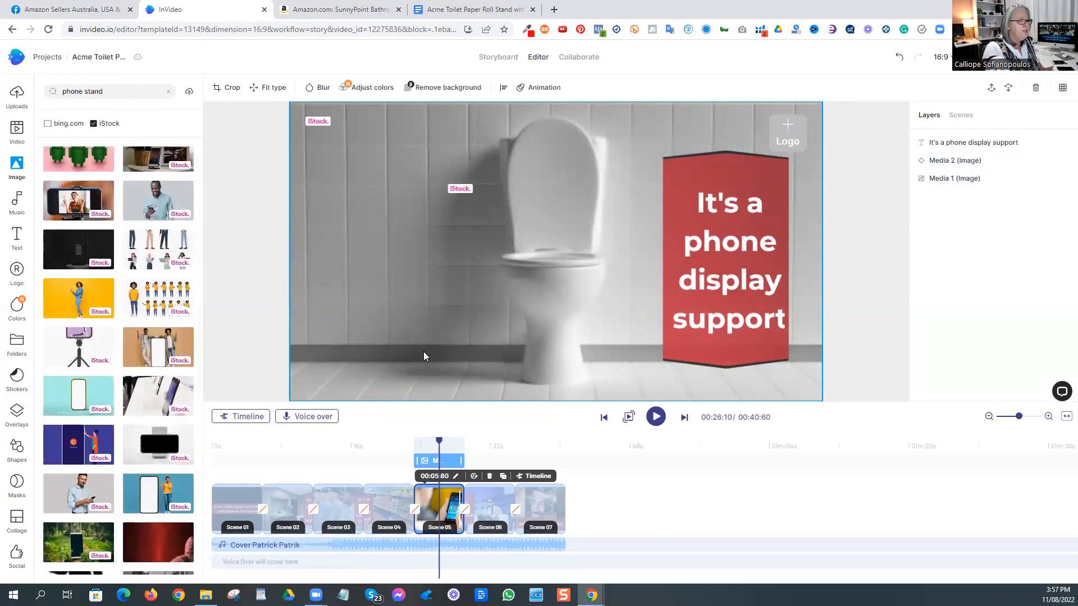
drag(553, 256, 414, 224)
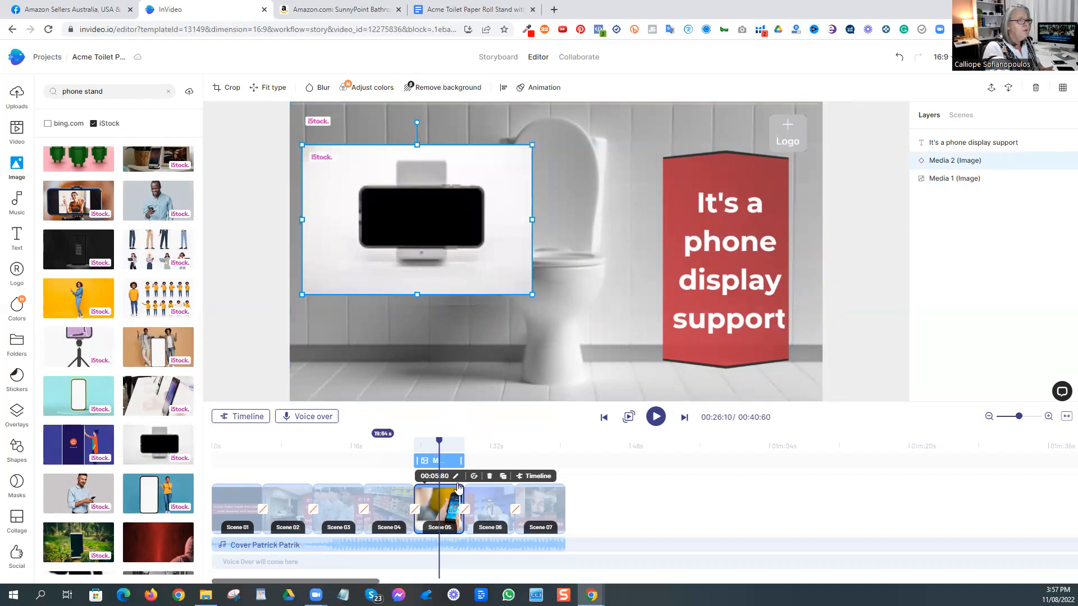
Step: Remove the phone stand photo's background, then shrink the cut-out and place it on the wall to the left of the toilet
drag(421, 219, 437, 214)
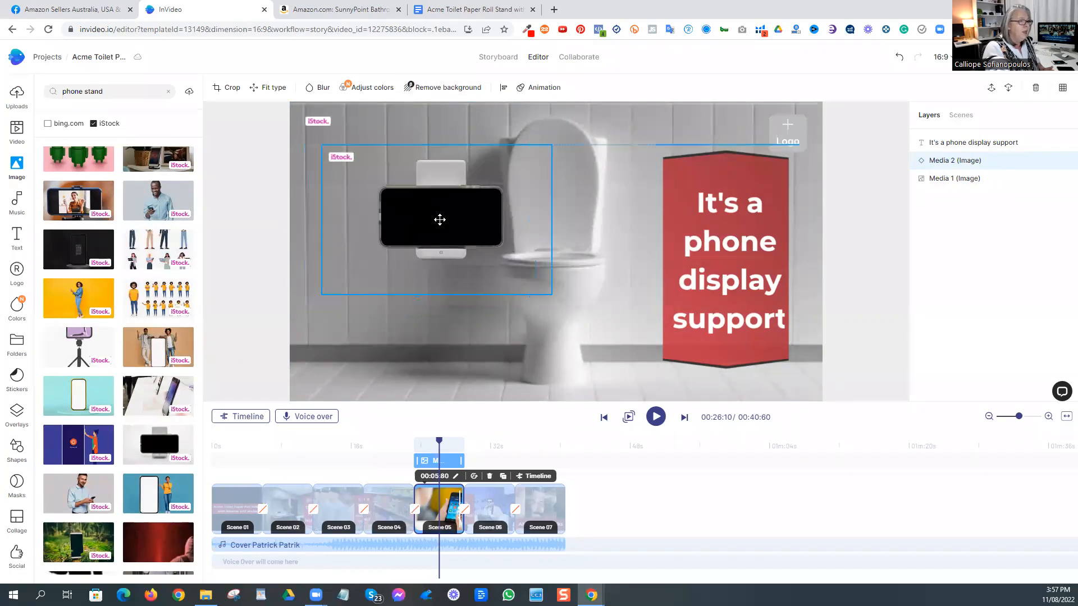
drag(547, 141, 470, 206)
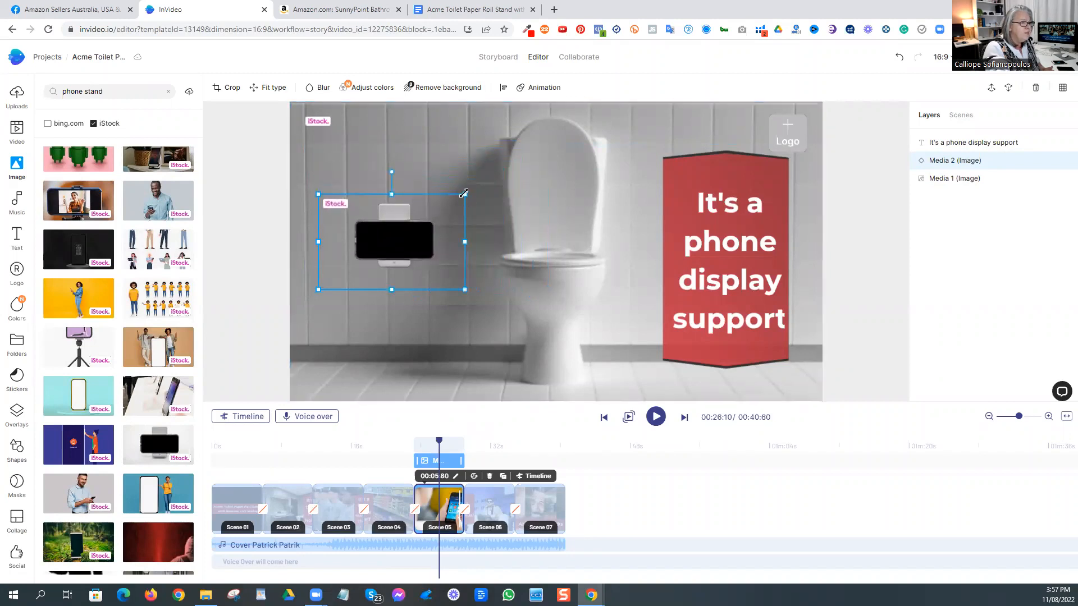
drag(389, 233, 428, 205)
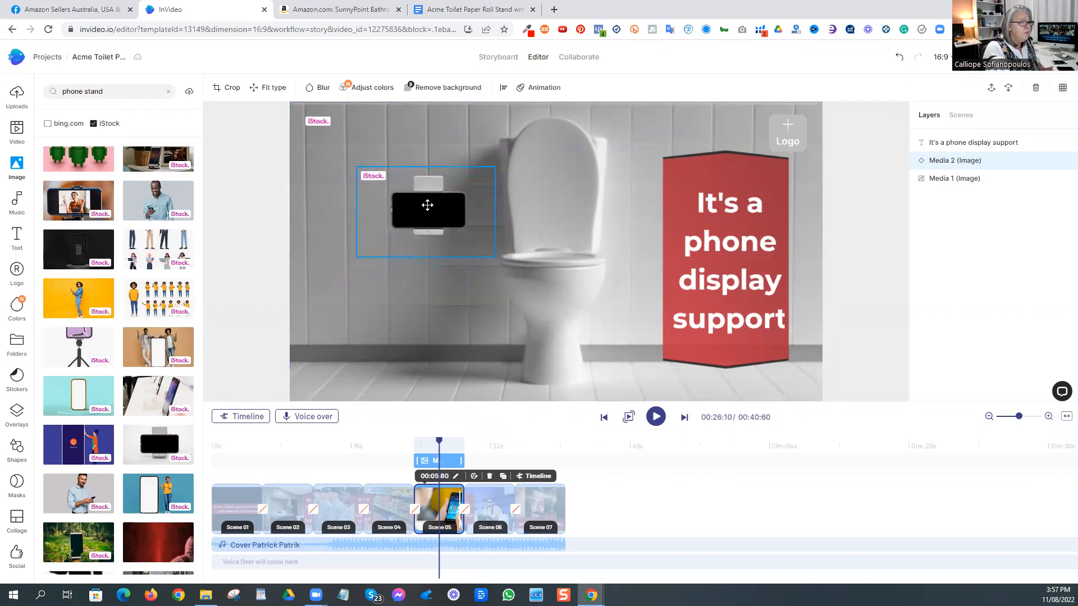
click(244, 243)
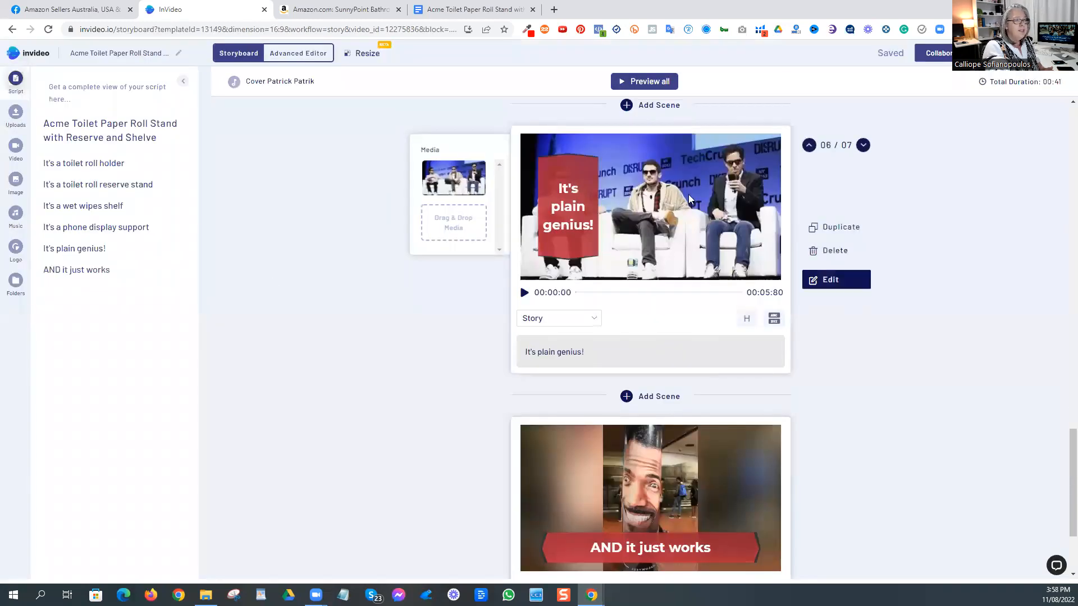
Step: Replace the "It's plain genius!" scene's image with the Einstein portrait from an "einstein" search and move the caption to the right of his face
click(846, 279)
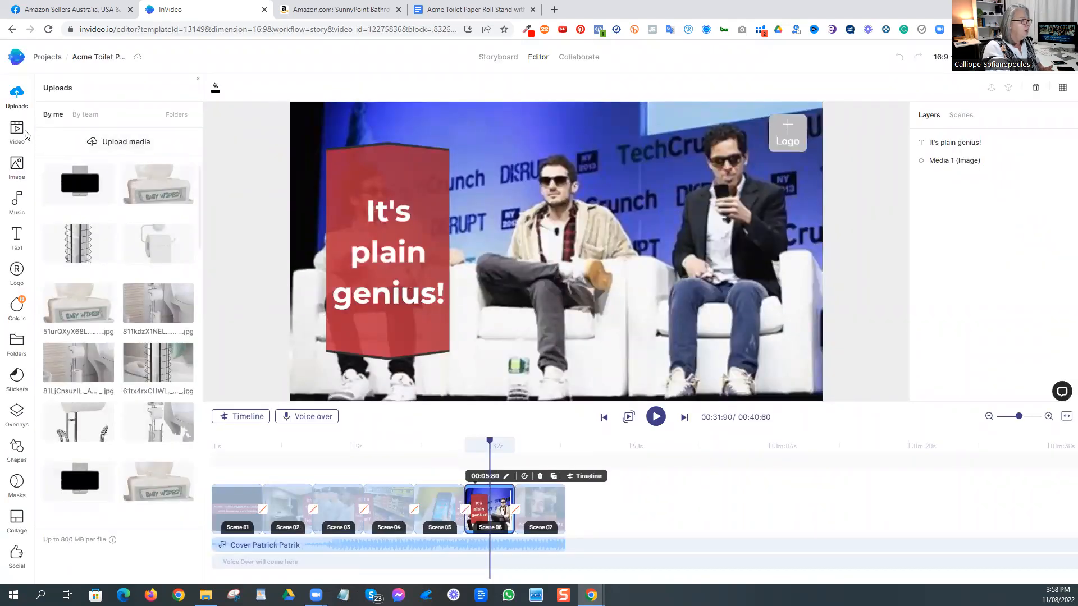
click(17, 166)
click(81, 90)
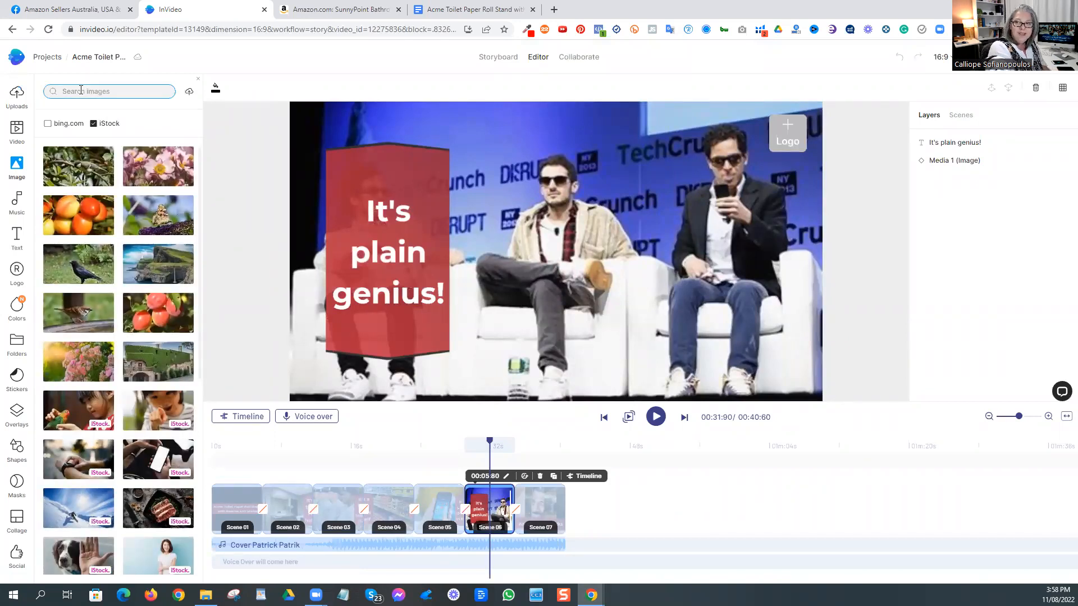
text(einstein)
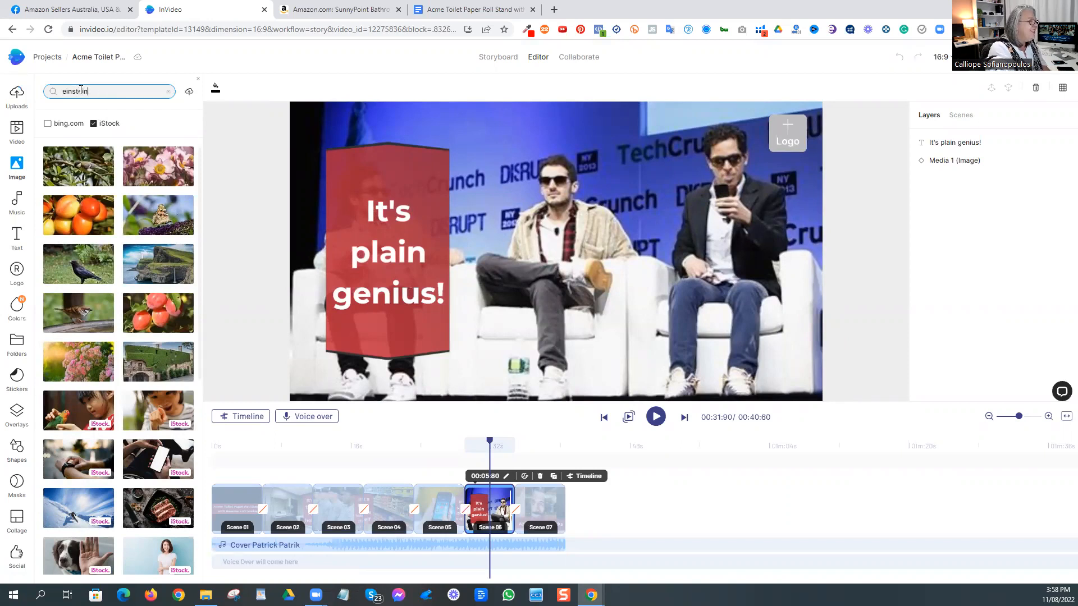
key(Return)
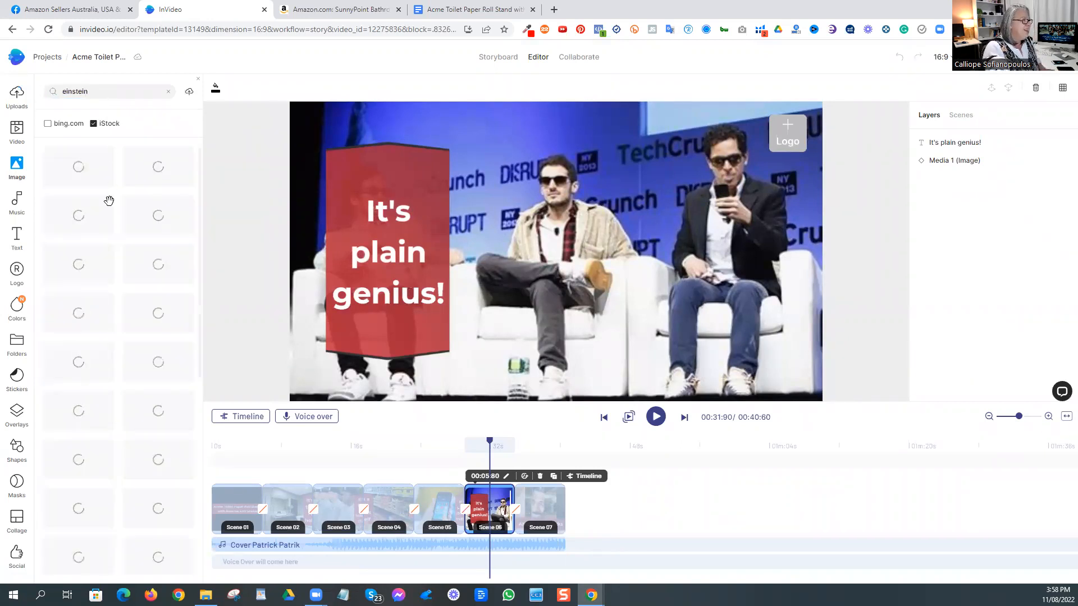
drag(79, 166, 583, 261)
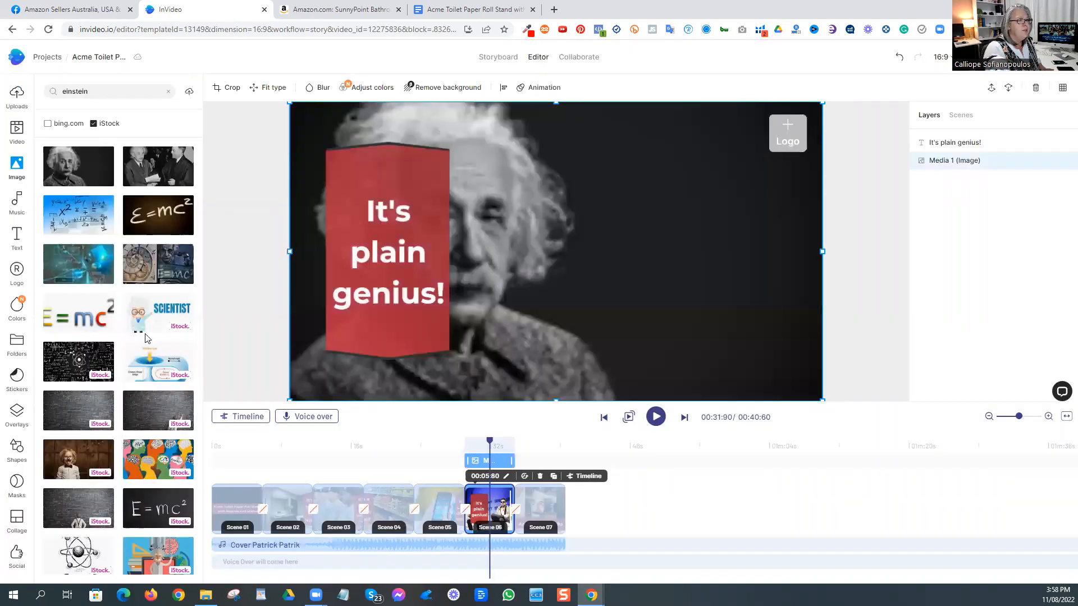
drag(409, 243, 687, 236)
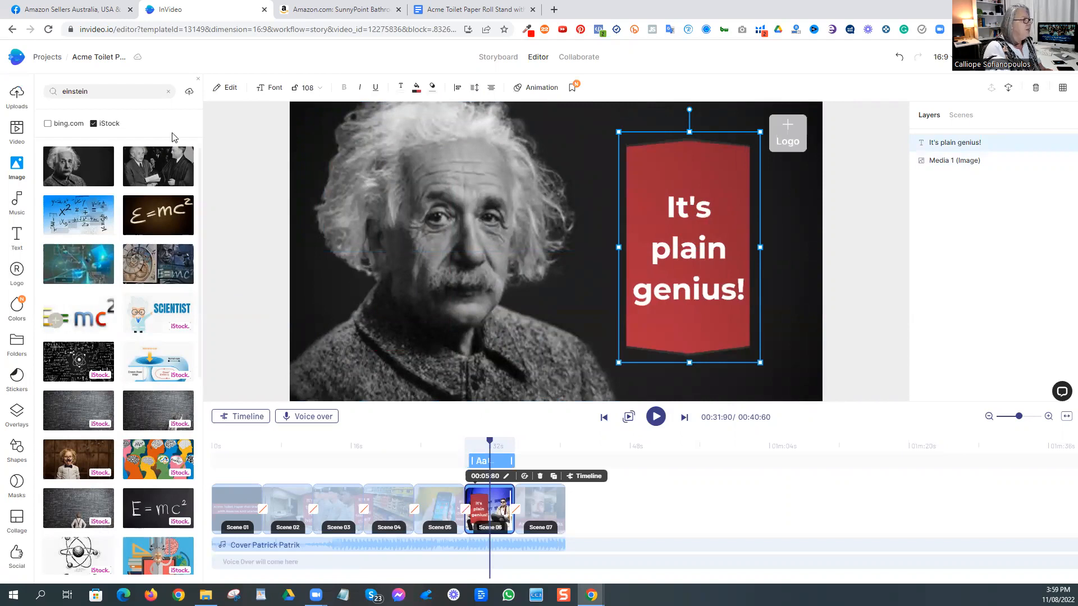
Step: Open the "AND it just works" scene from the storyboard and search the stock images for "kid toilet"
click(497, 60)
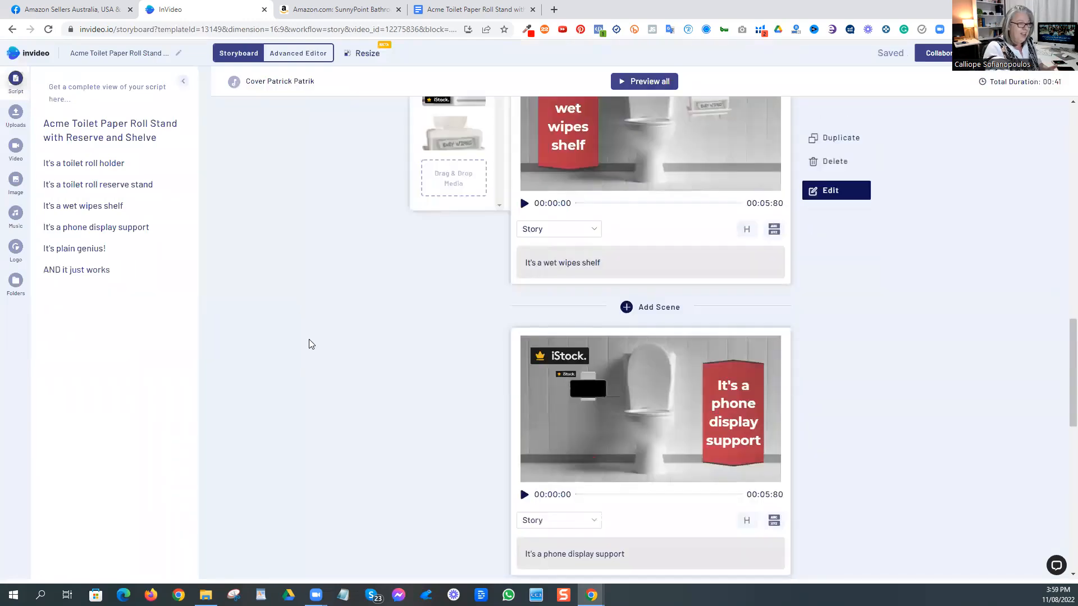
scroll(309, 343, down, 7)
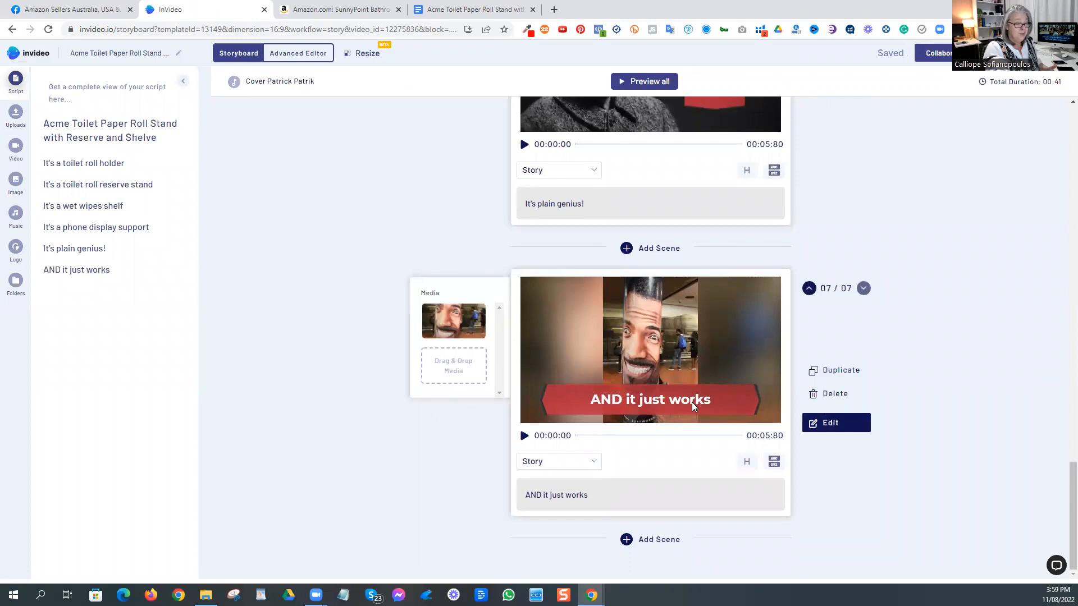
click(831, 423)
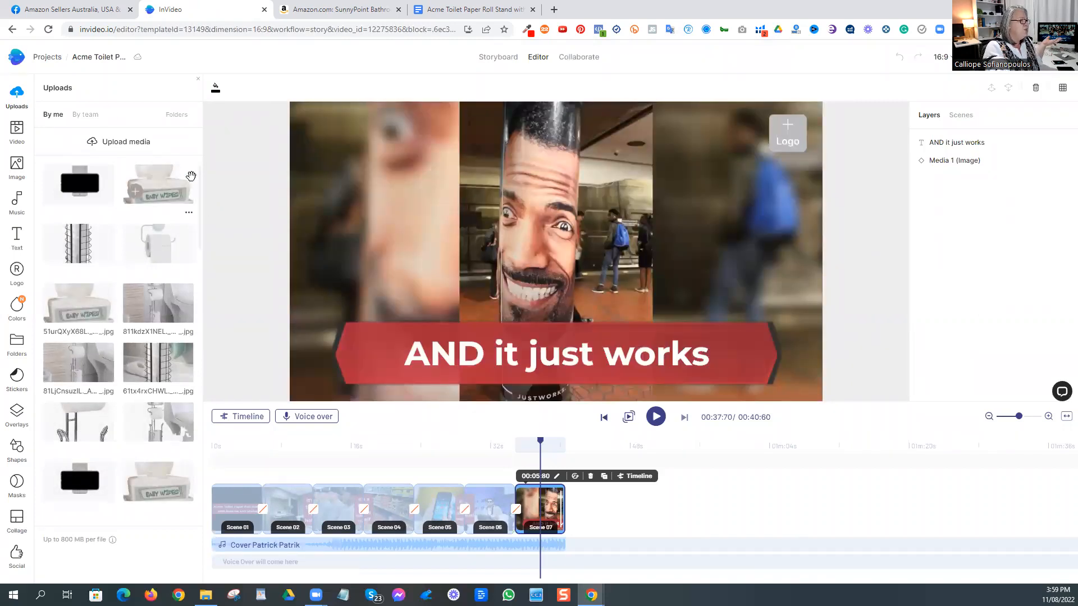
click(11, 169)
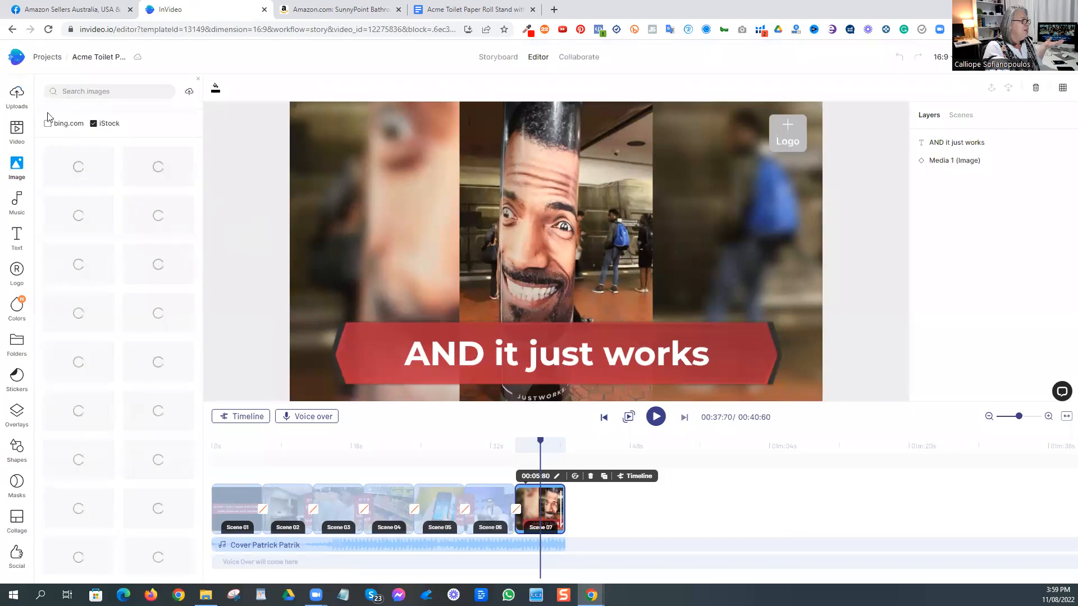
click(86, 91)
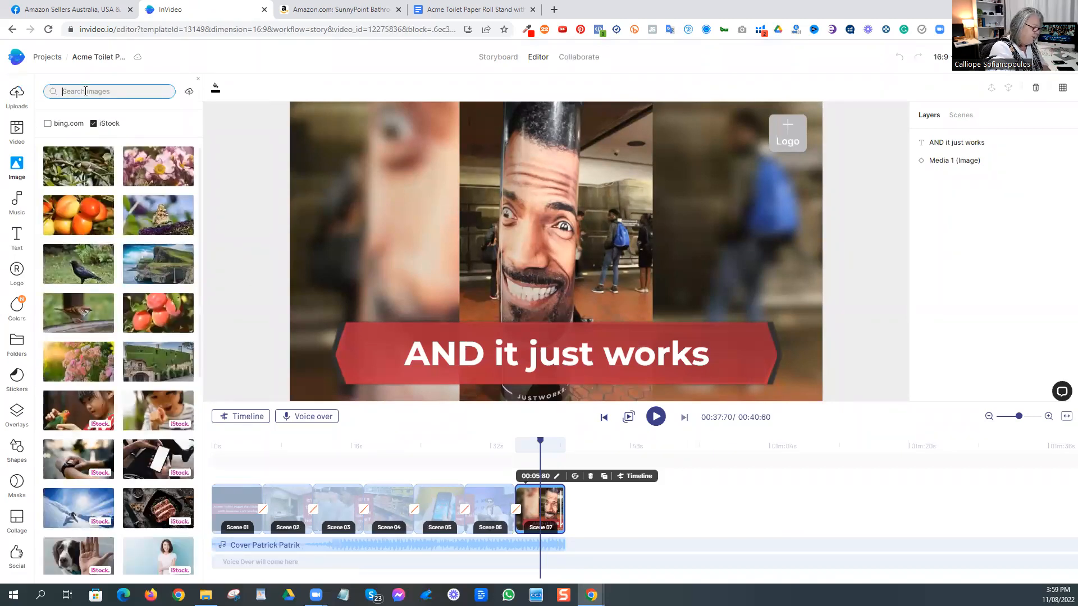
text(kid to)
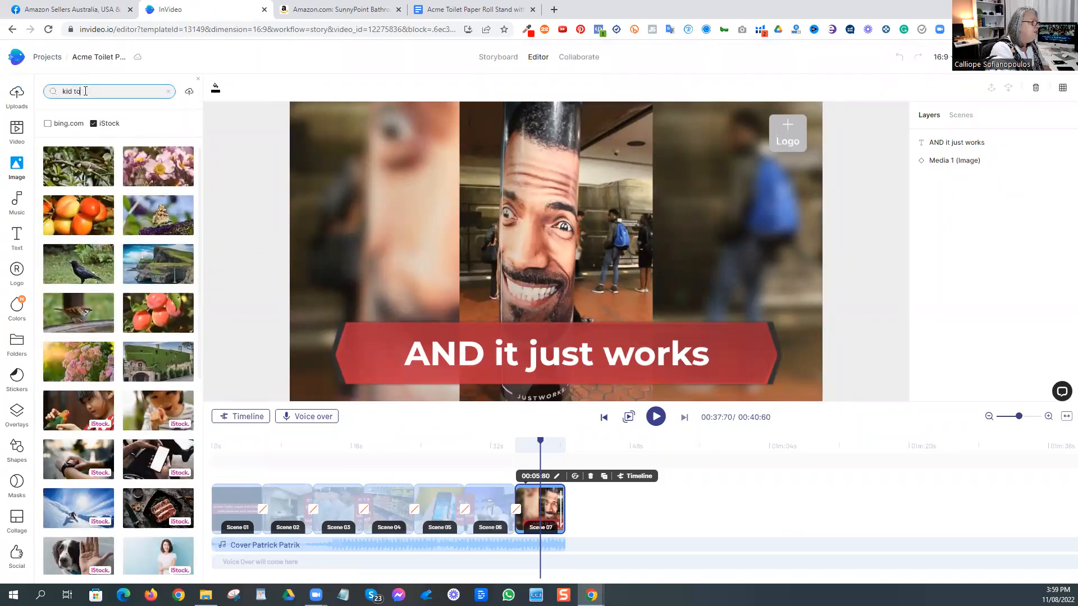
text(ilet)
key(Return)
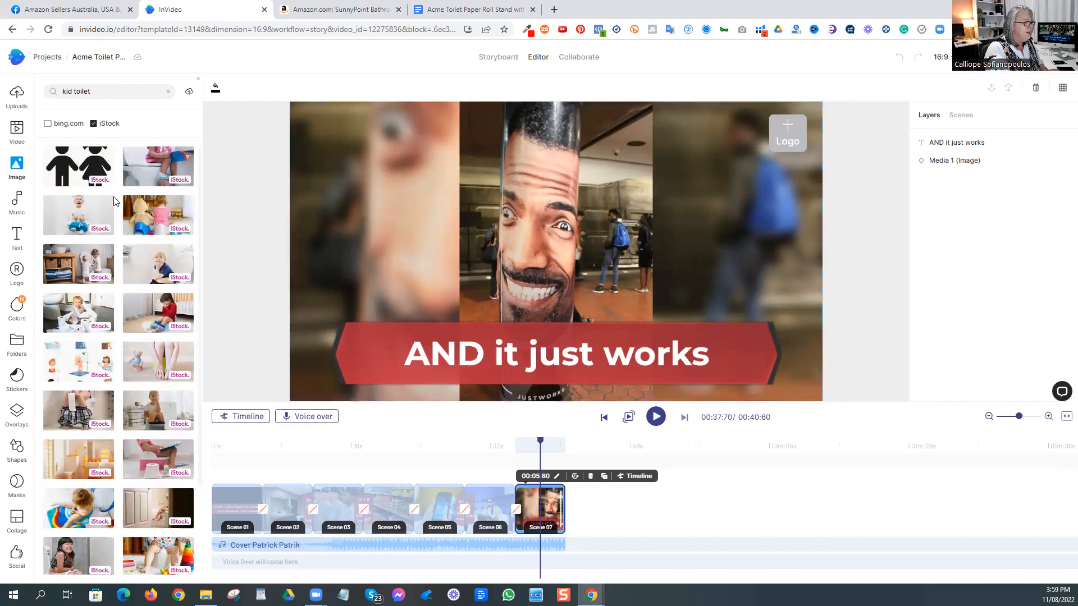
Step: Replace the scene's image with the laughing toddler on the toilet and set its fit type to Crop to screen
drag(73, 209, 476, 231)
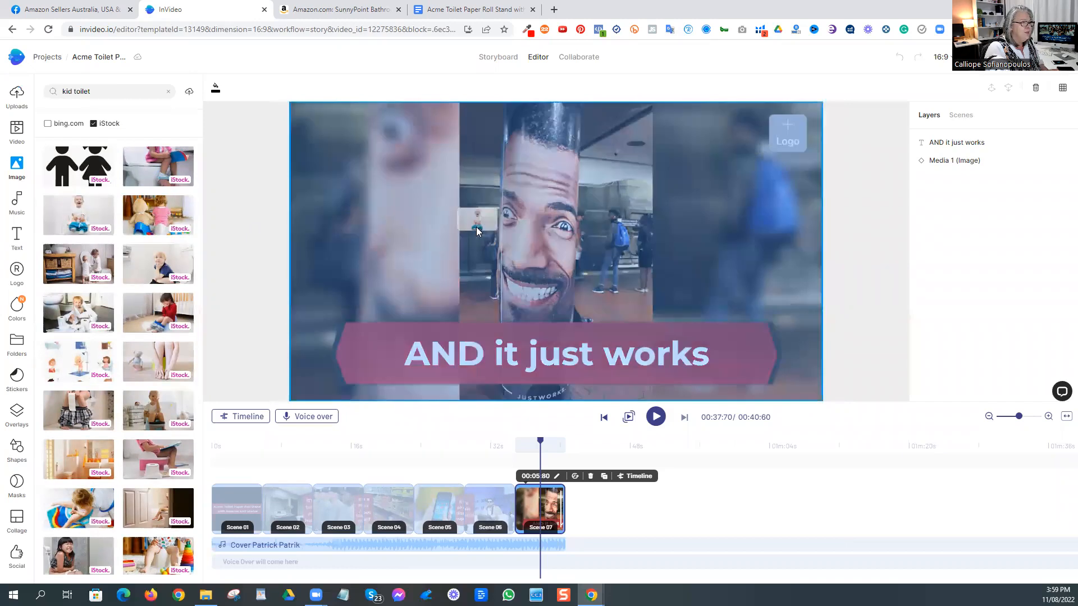
click(510, 385)
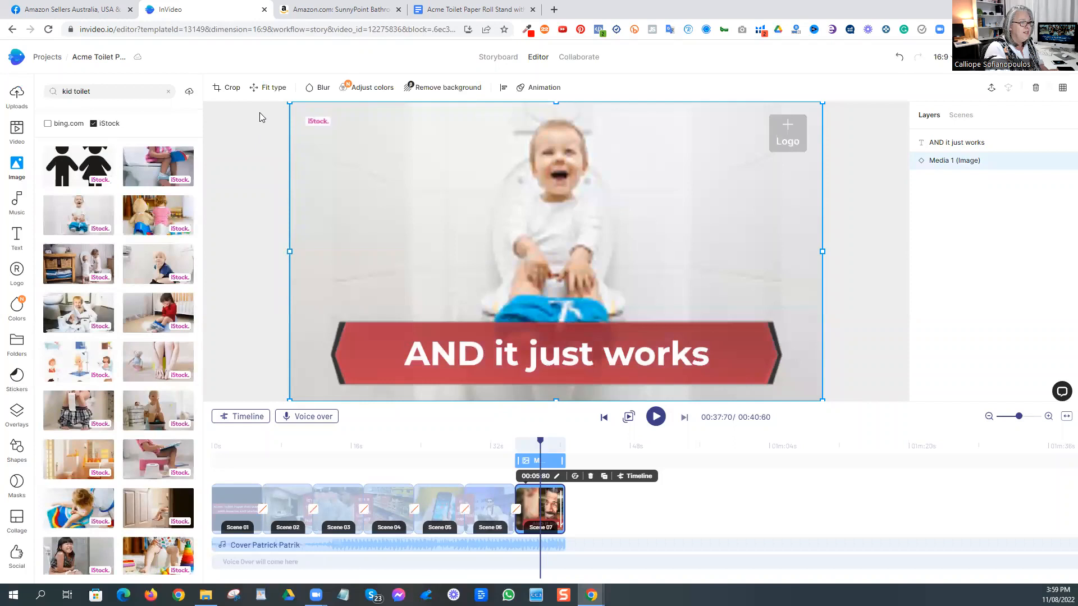
click(268, 87)
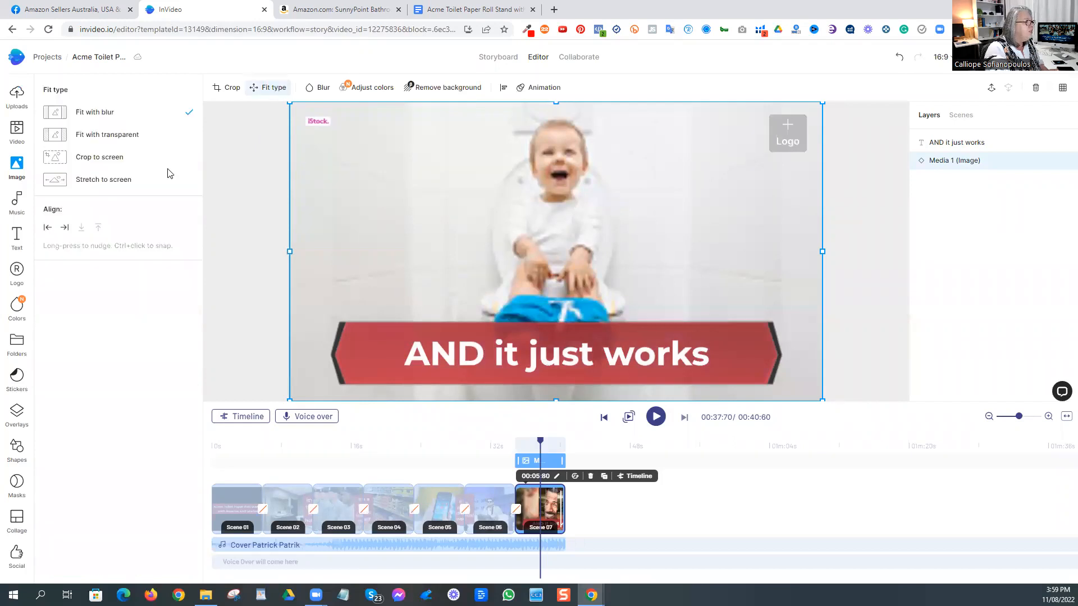
click(119, 163)
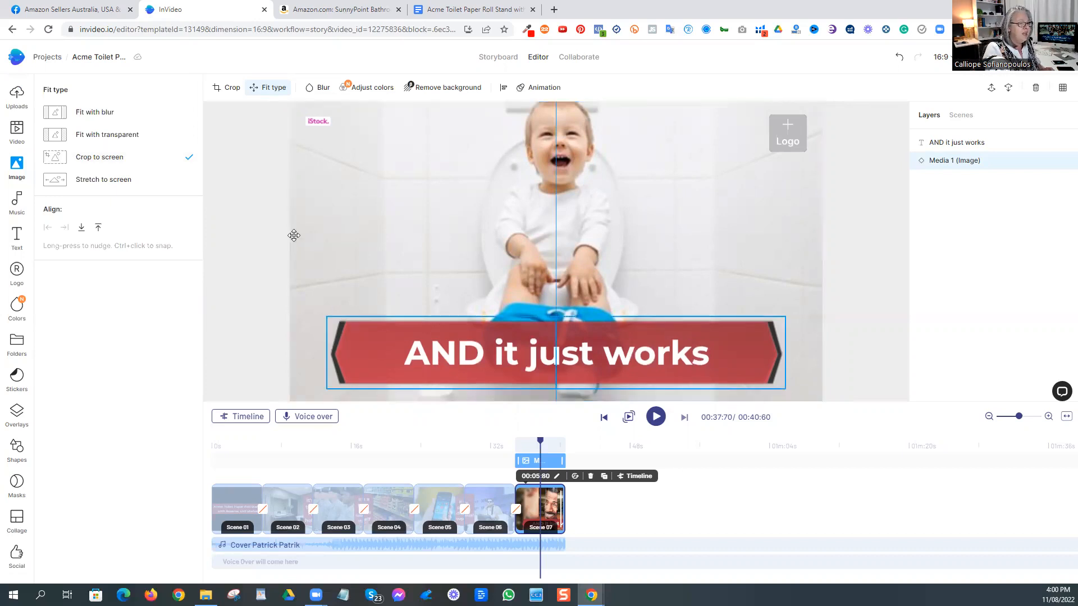
Step: Shrink the "AND it just works" caption to about font size 69 and place it in the scene's lower-right corner
click(331, 386)
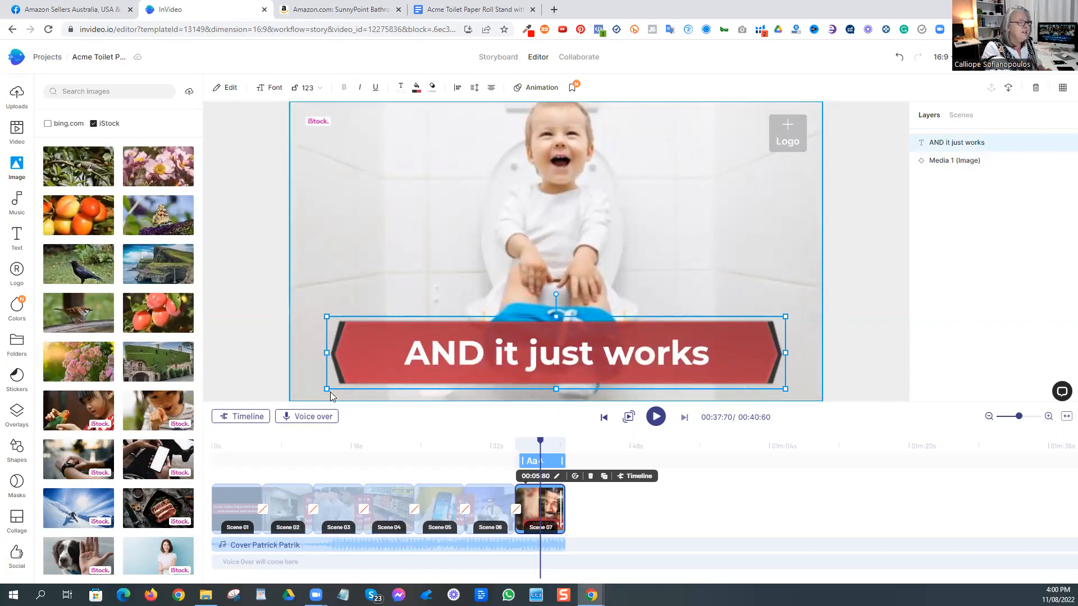
drag(327, 386, 406, 376)
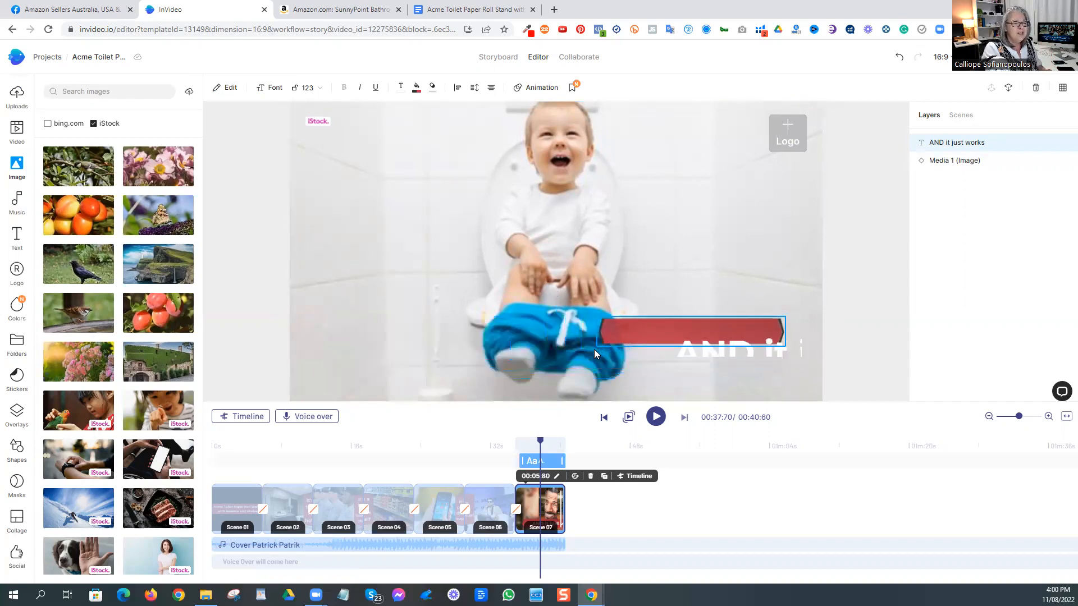
click(615, 341)
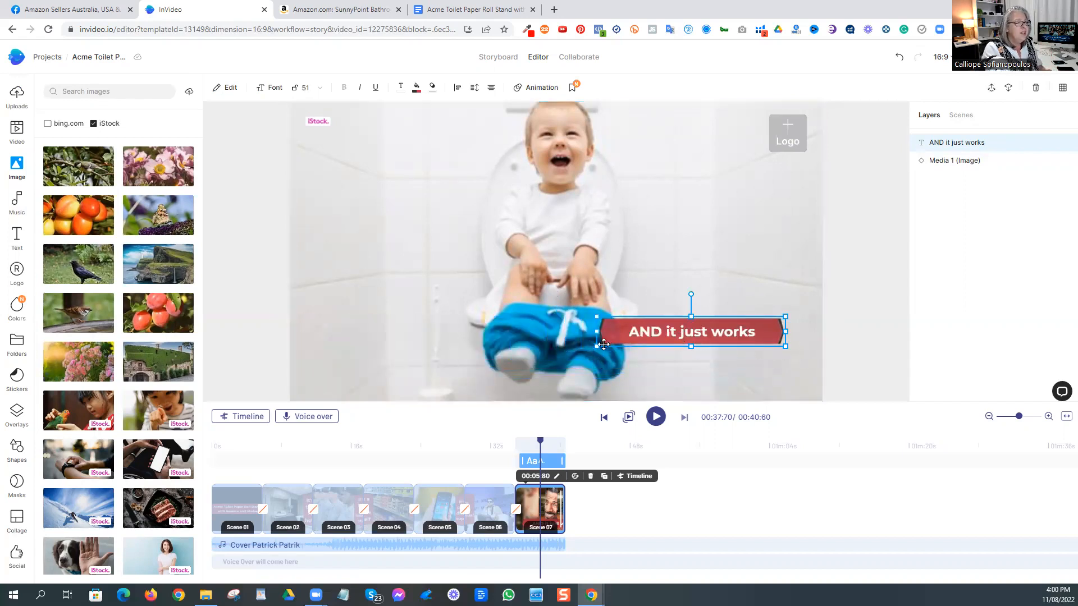
drag(597, 346, 567, 357)
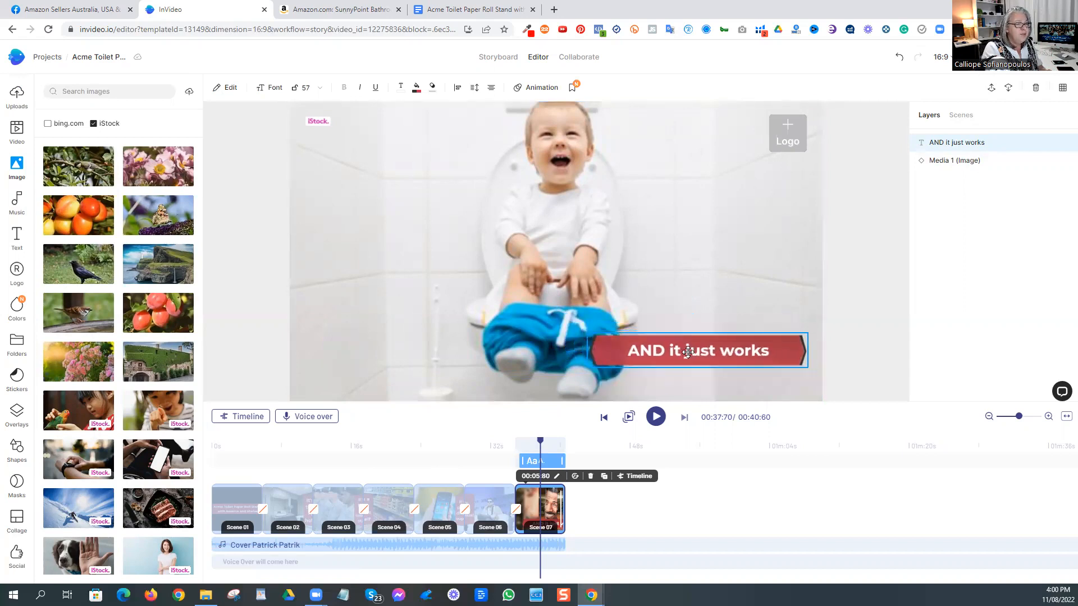
drag(561, 369, 545, 376)
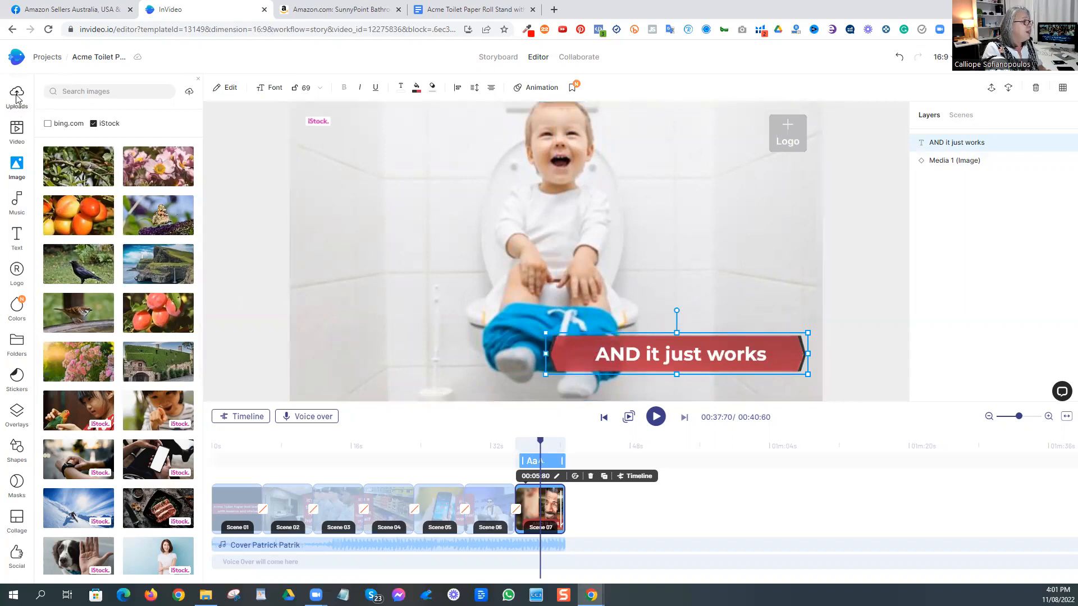
Step: Add the uploaded photo of the roll stand beside the toilet to the scene and place it to the left of the toddler
click(32, 110)
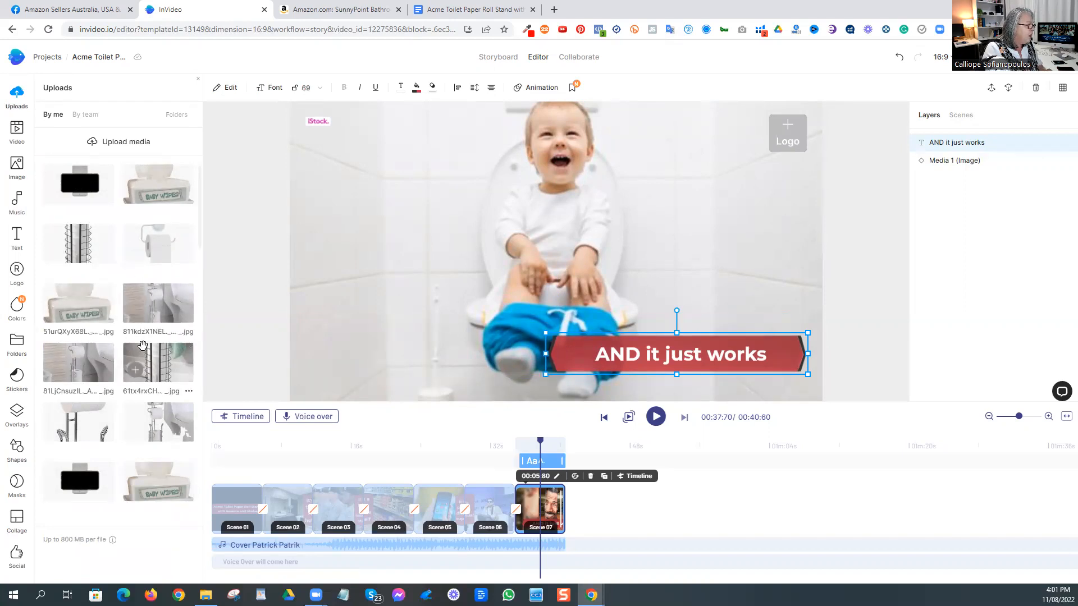
drag(156, 310, 413, 351)
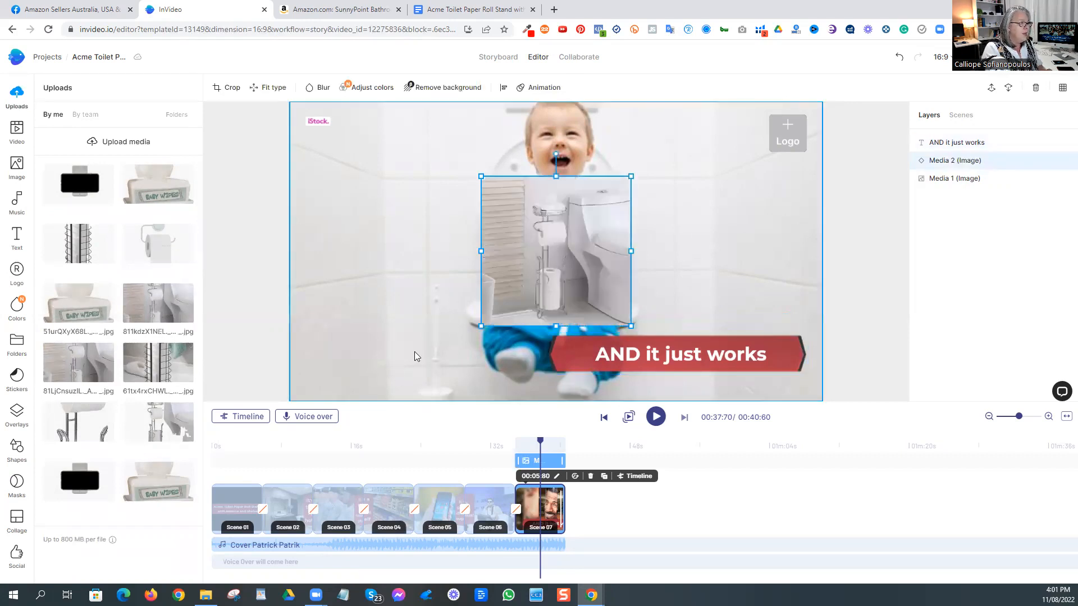
drag(565, 265, 420, 312)
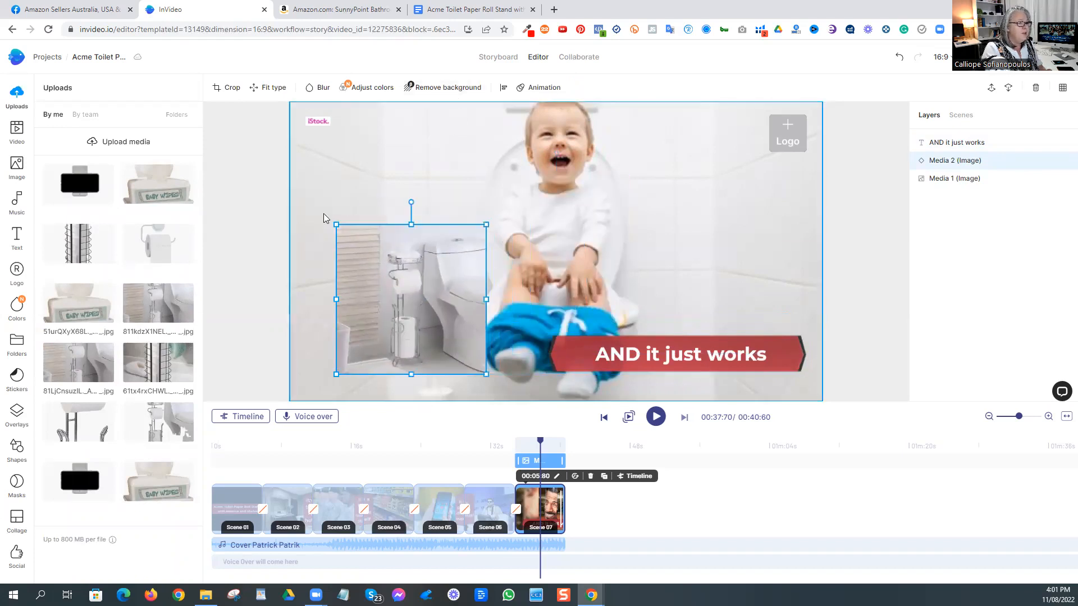
Step: Remove the roll stand photo's background and crop it tightly around the stand, leaving out the toilet
double_click(332, 216)
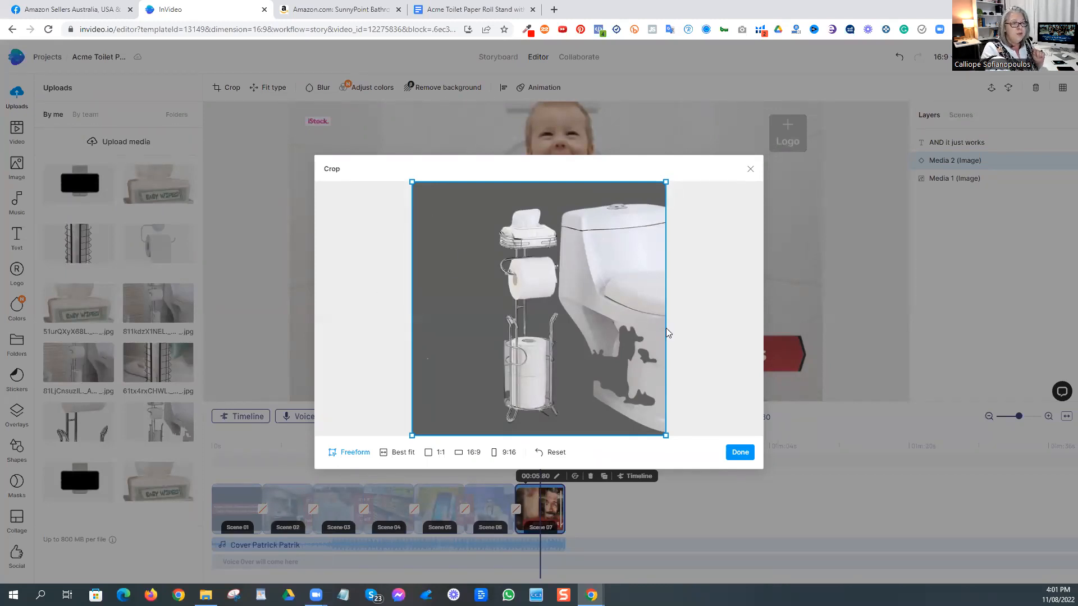
drag(666, 328, 569, 318)
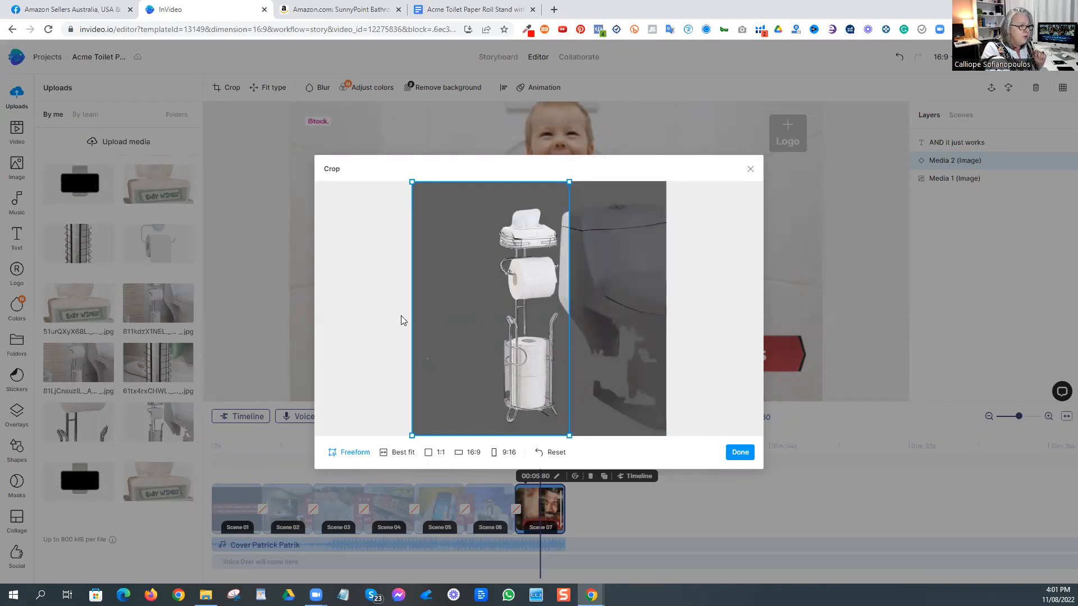
drag(412, 322, 498, 338)
click(739, 452)
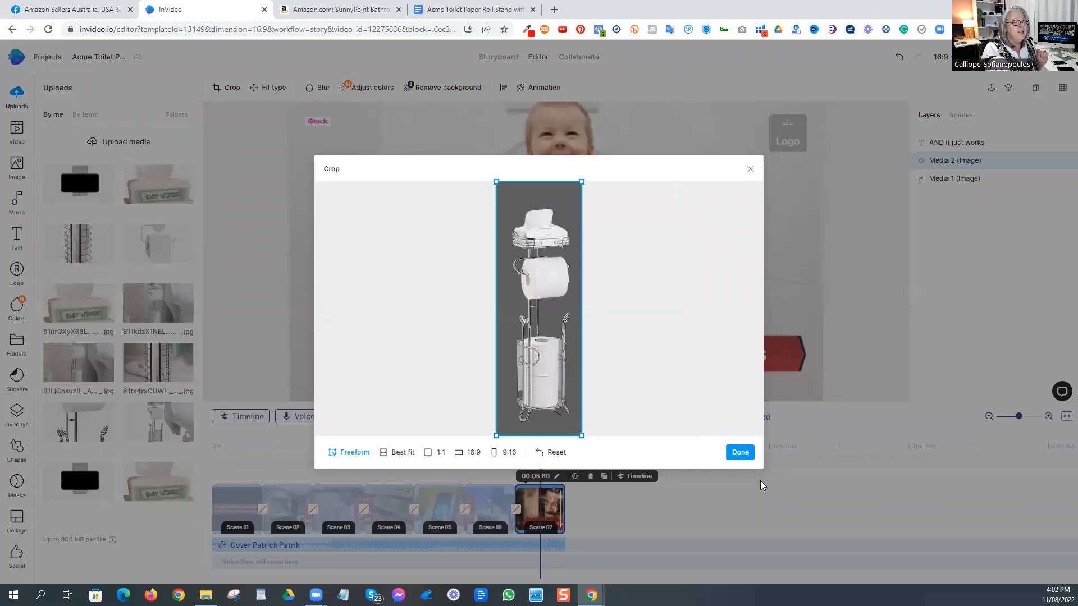
click(738, 455)
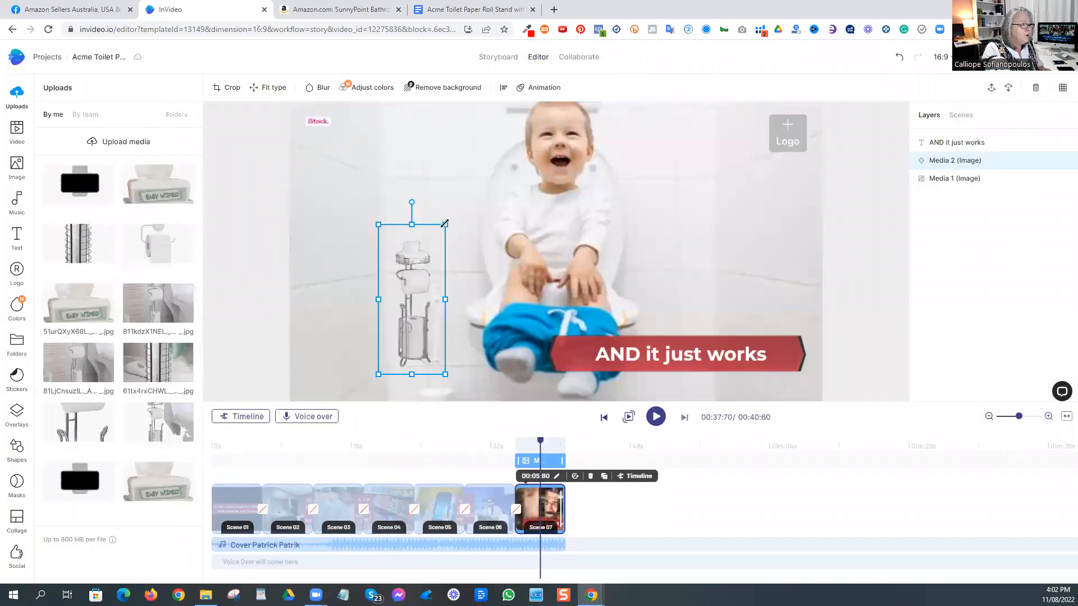
drag(437, 207, 449, 258)
Step: Return to the storyboard and play the opening scene to review it with its current music
click(258, 250)
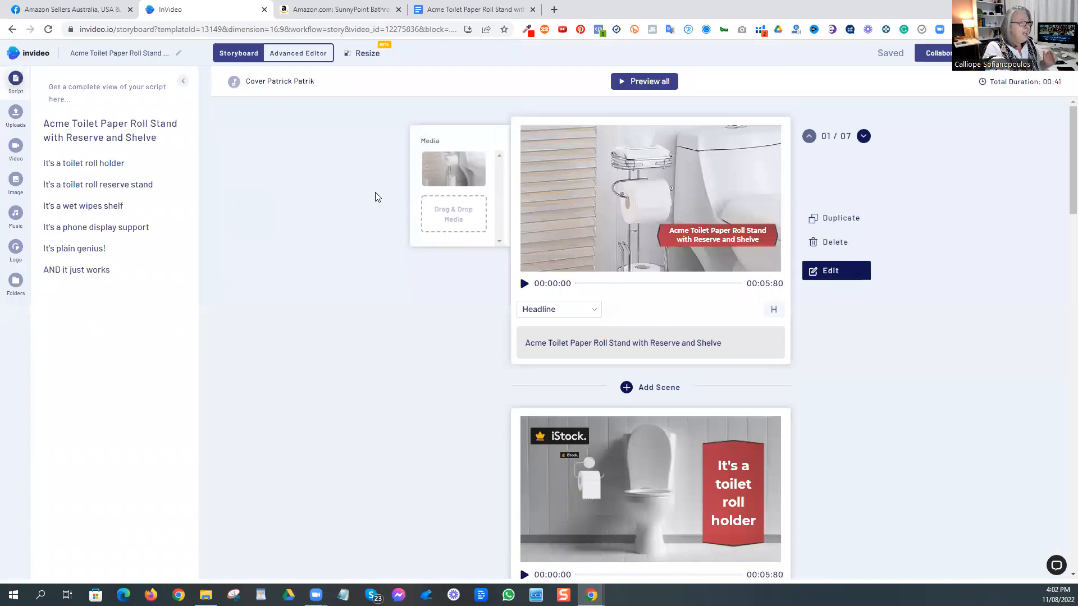
click(523, 284)
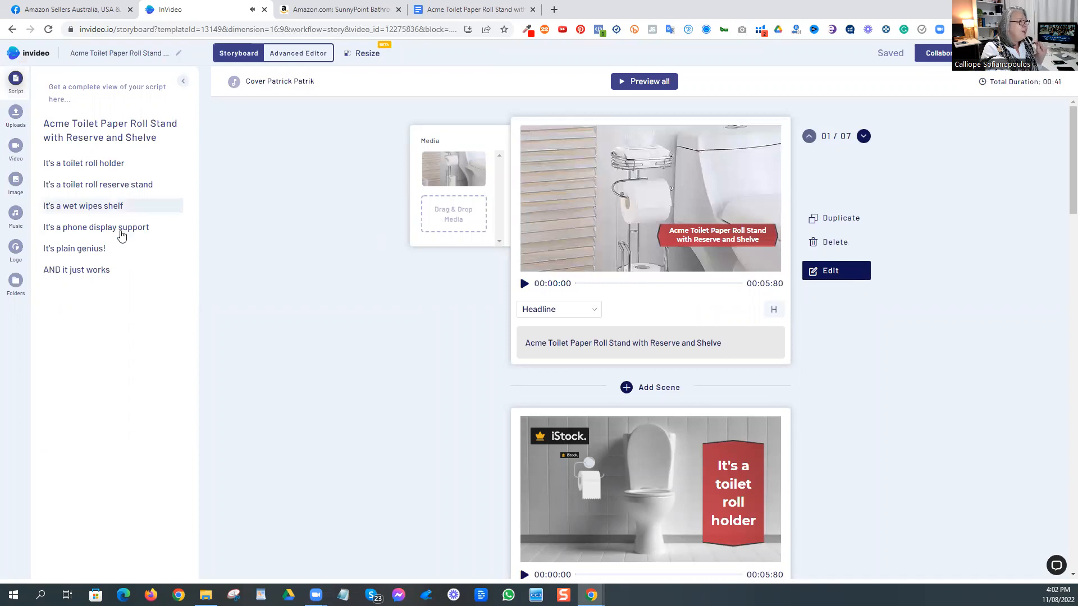
Step: Search the music library for "happy kids" and replace the project's background music with the "Happy Kids Background Atmospheric" track
click(15, 213)
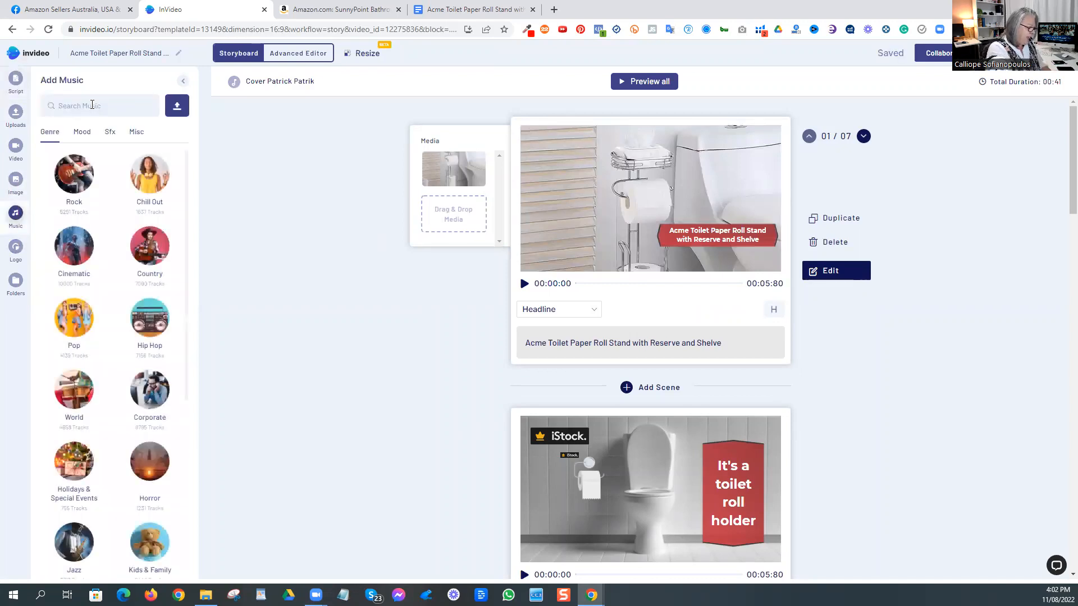
text(ha)
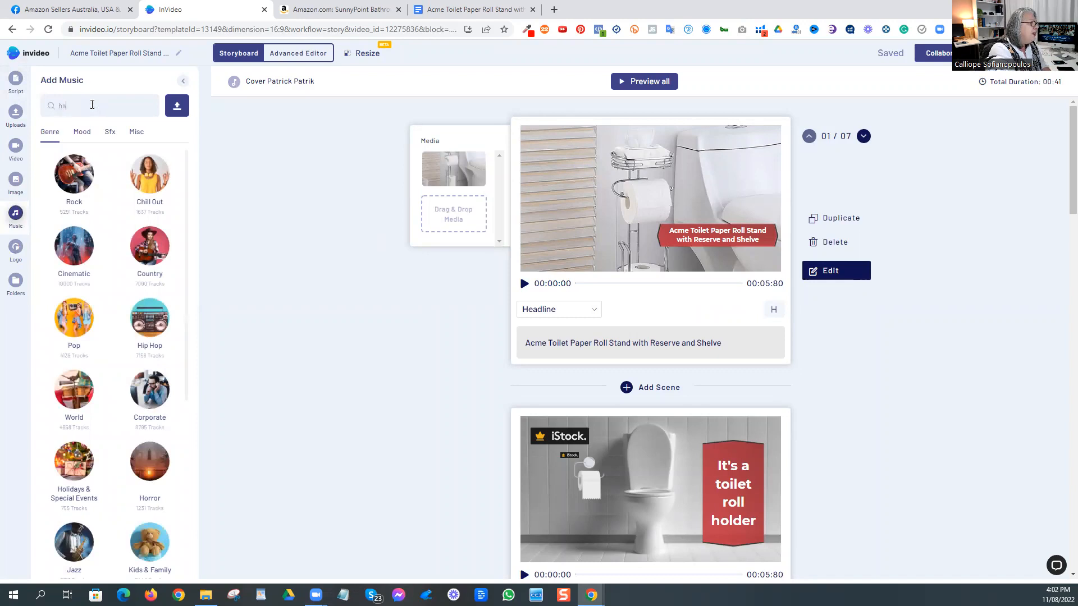
text(ppy kid)
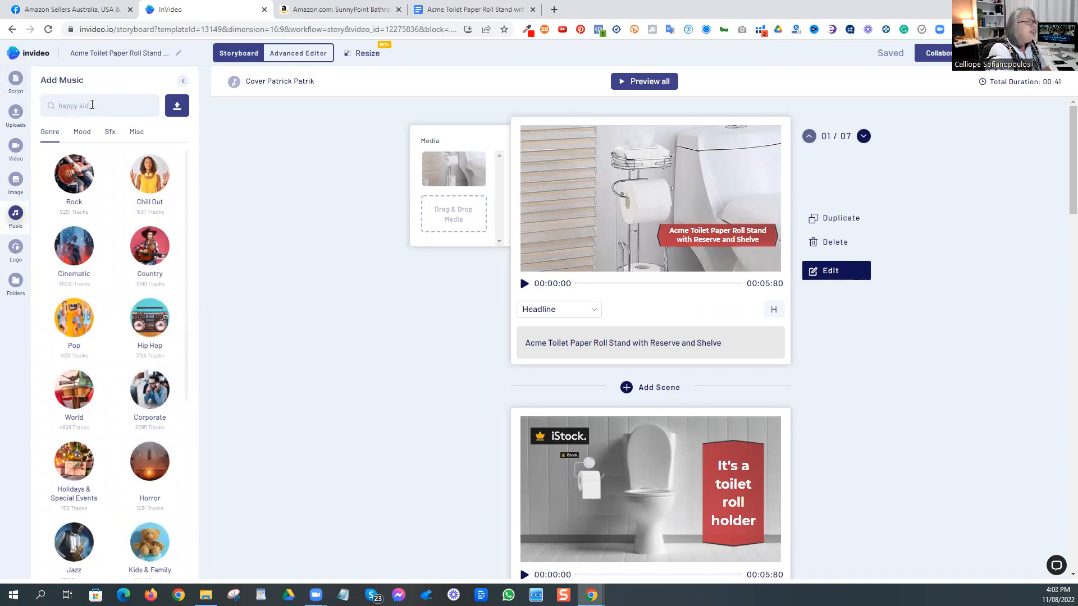
text(s)
key(Return)
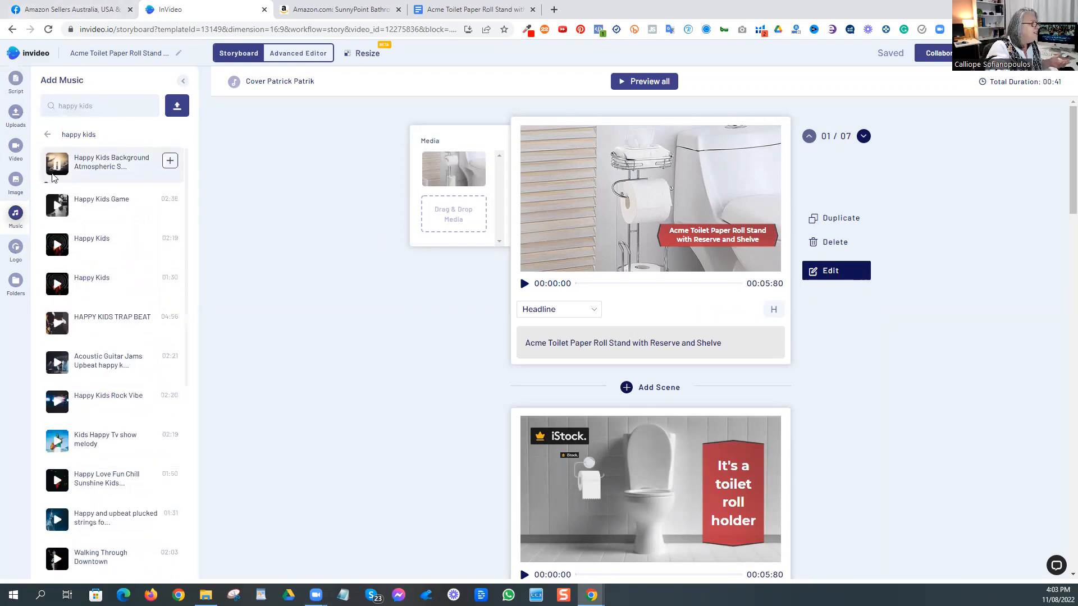
click(54, 172)
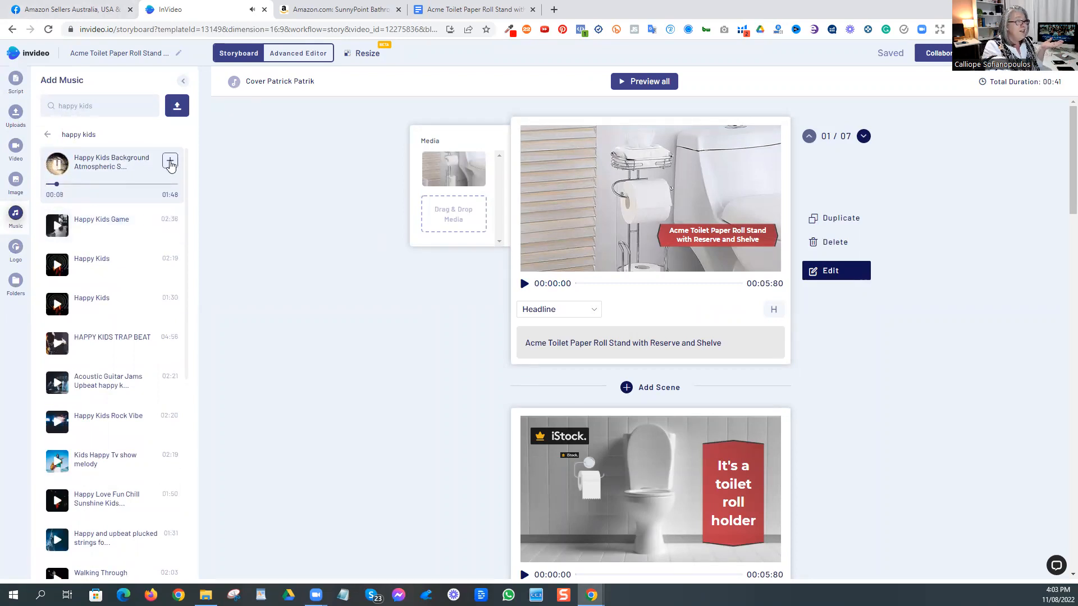
click(170, 163)
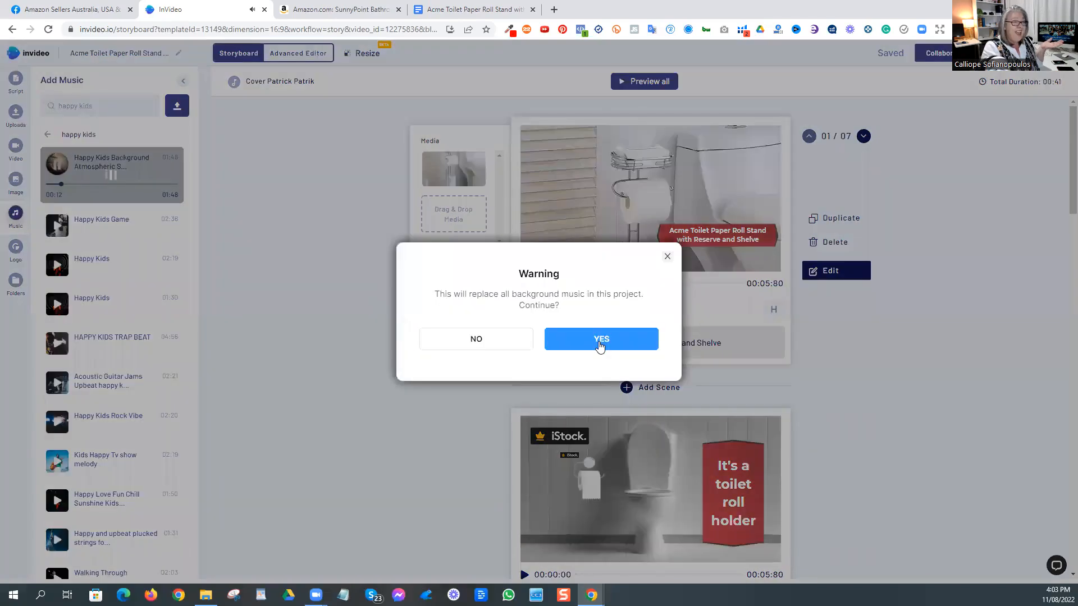